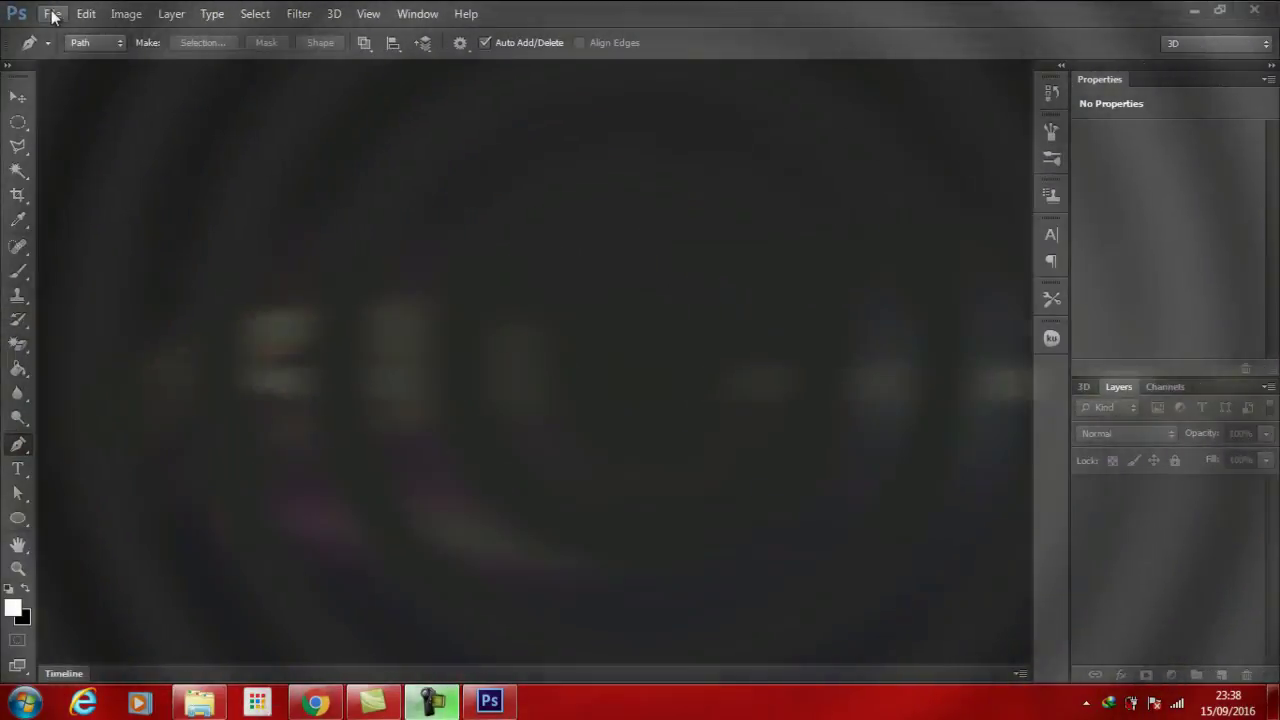
# Open the File menu in the empty Photoshop workspace.
pyautogui.click(53, 14)
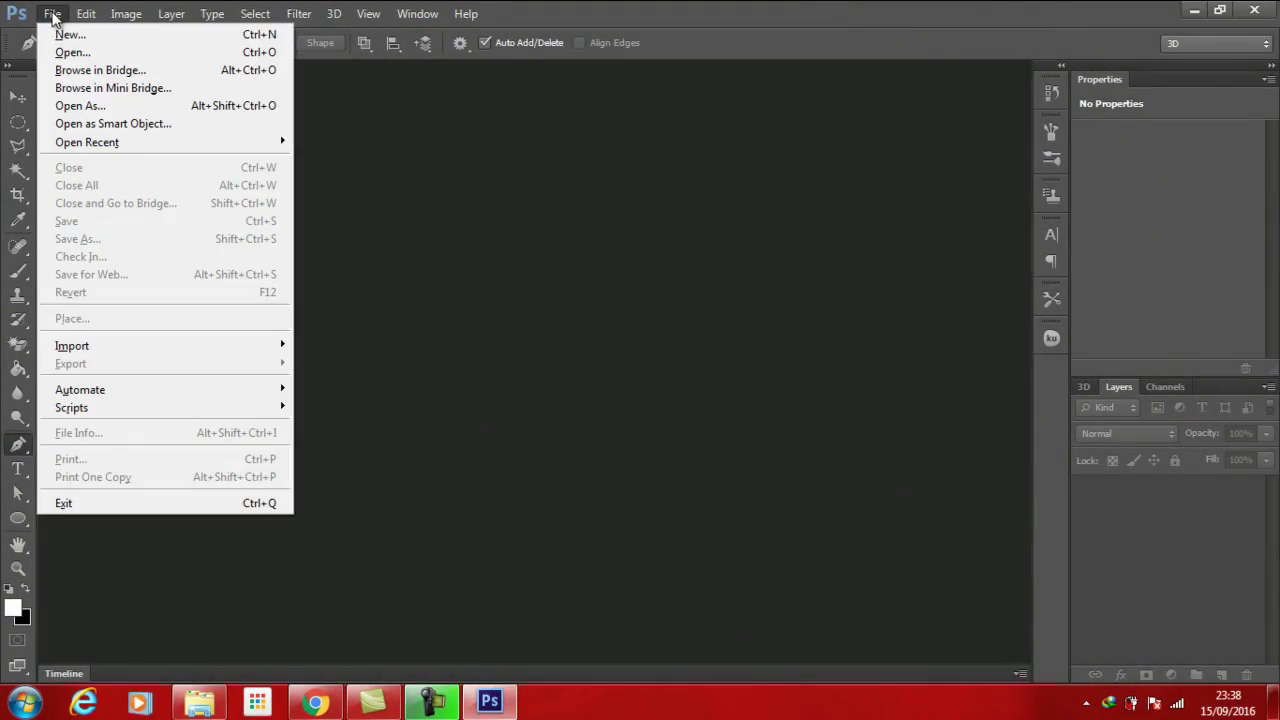
# Open the football player JPEG from the photoshop tutorial folder.
pyautogui.click(73, 51)
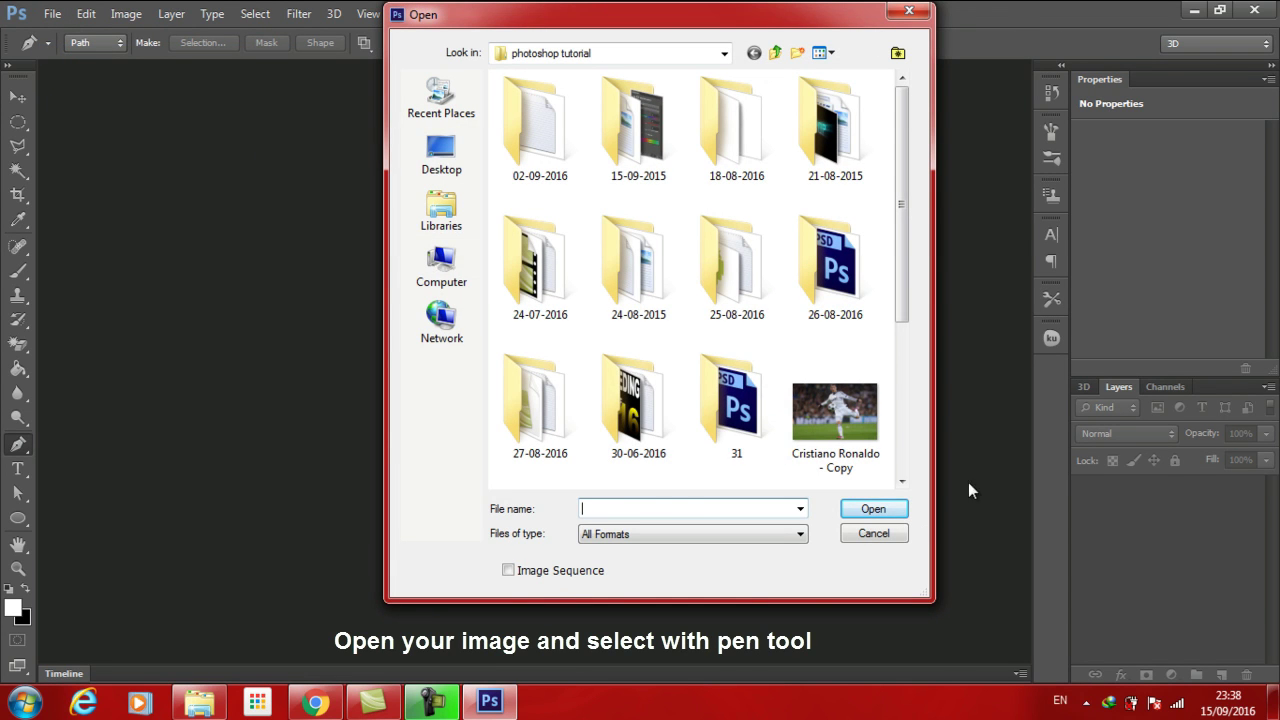
pyautogui.click(845, 420)
pyautogui.click(873, 510)
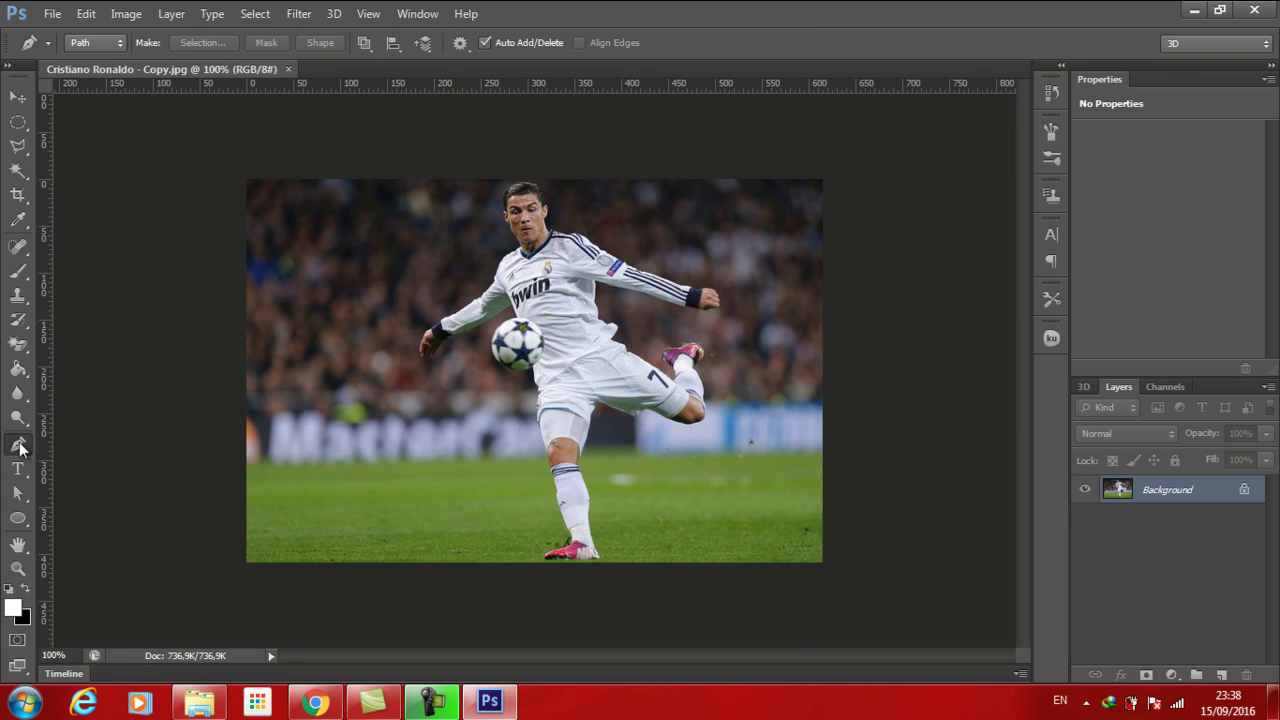
# Zoom in to 200%, centre the player's upper body, and switch to the Pen tool.
pyautogui.rightClick(20, 448)
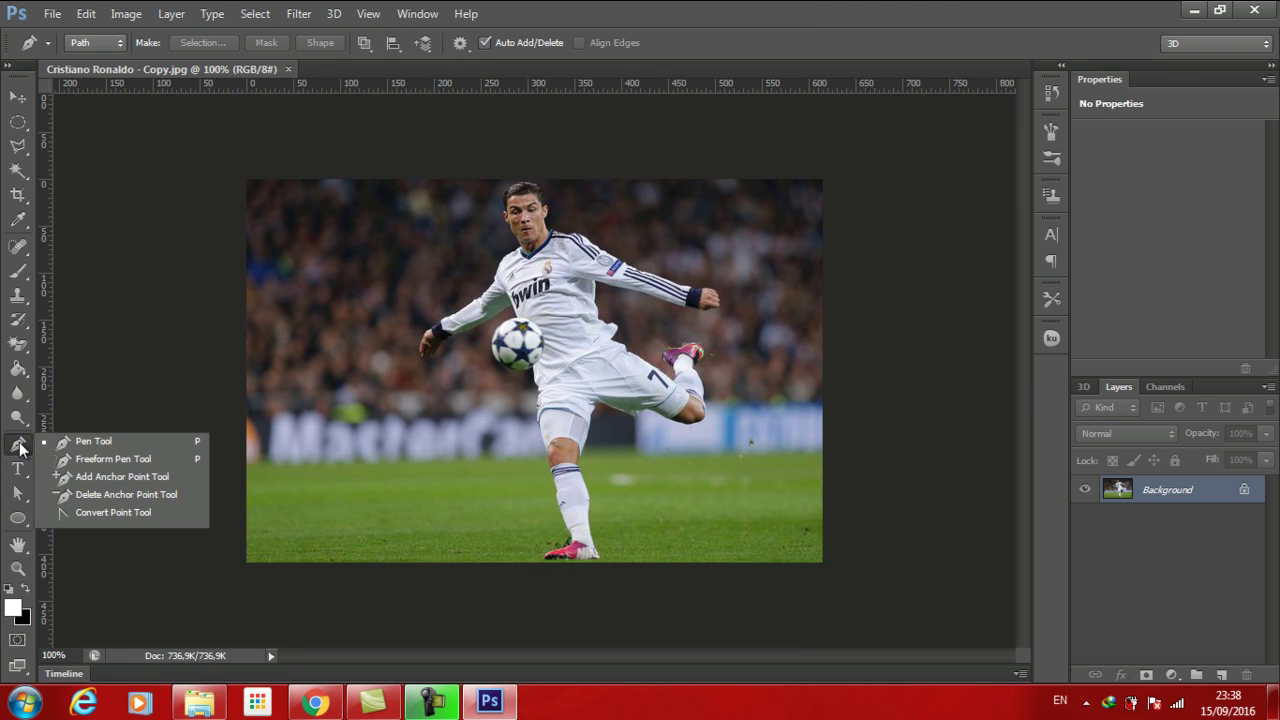
pyautogui.click(18, 568)
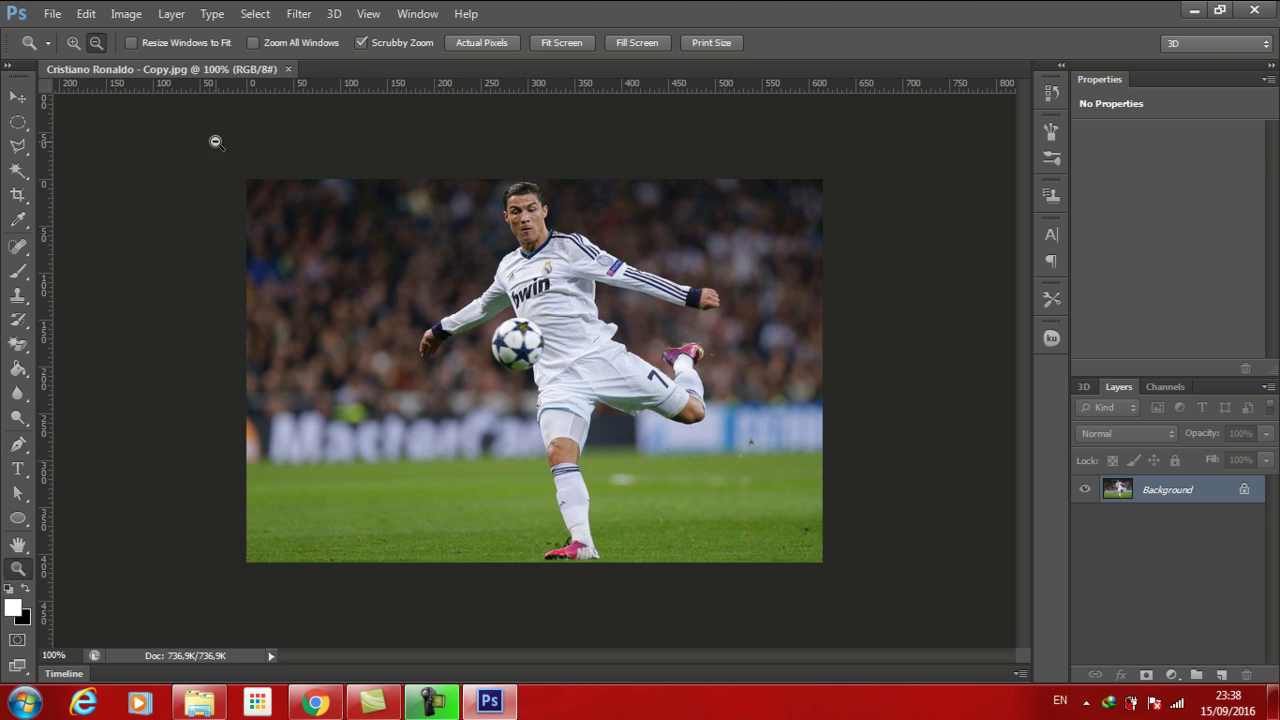
pyautogui.click(72, 42)
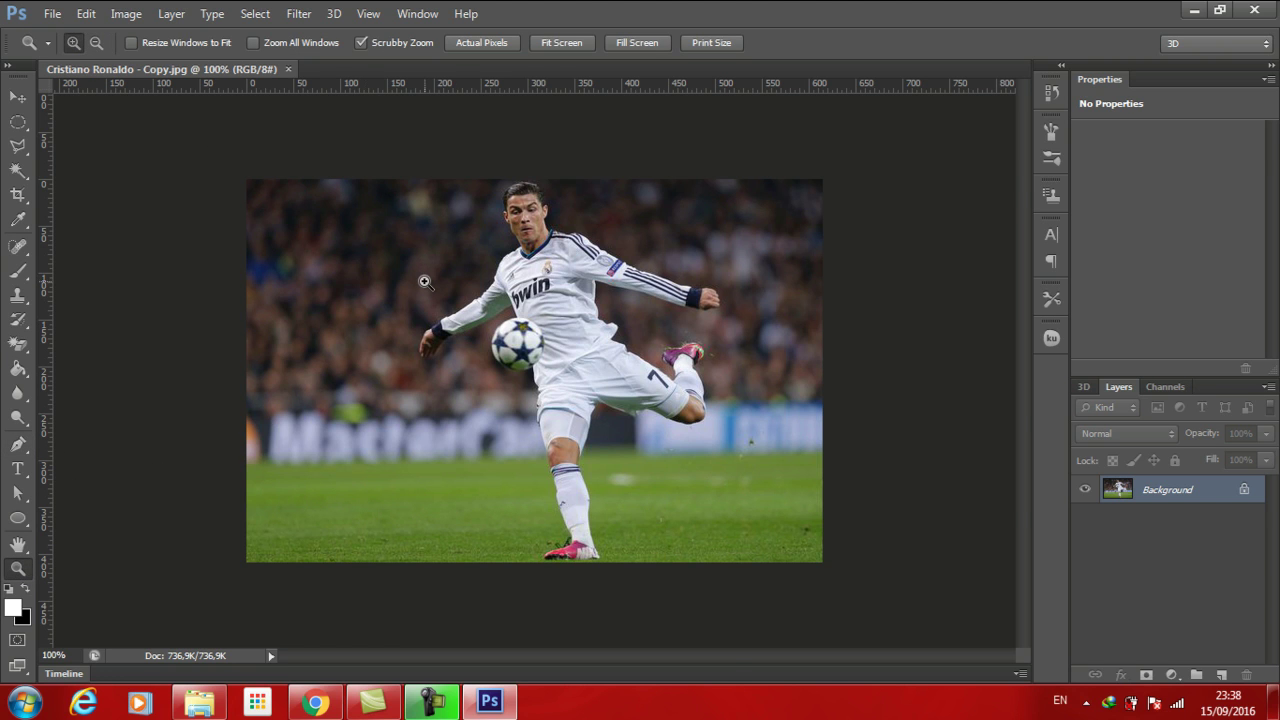
pyautogui.click(426, 282)
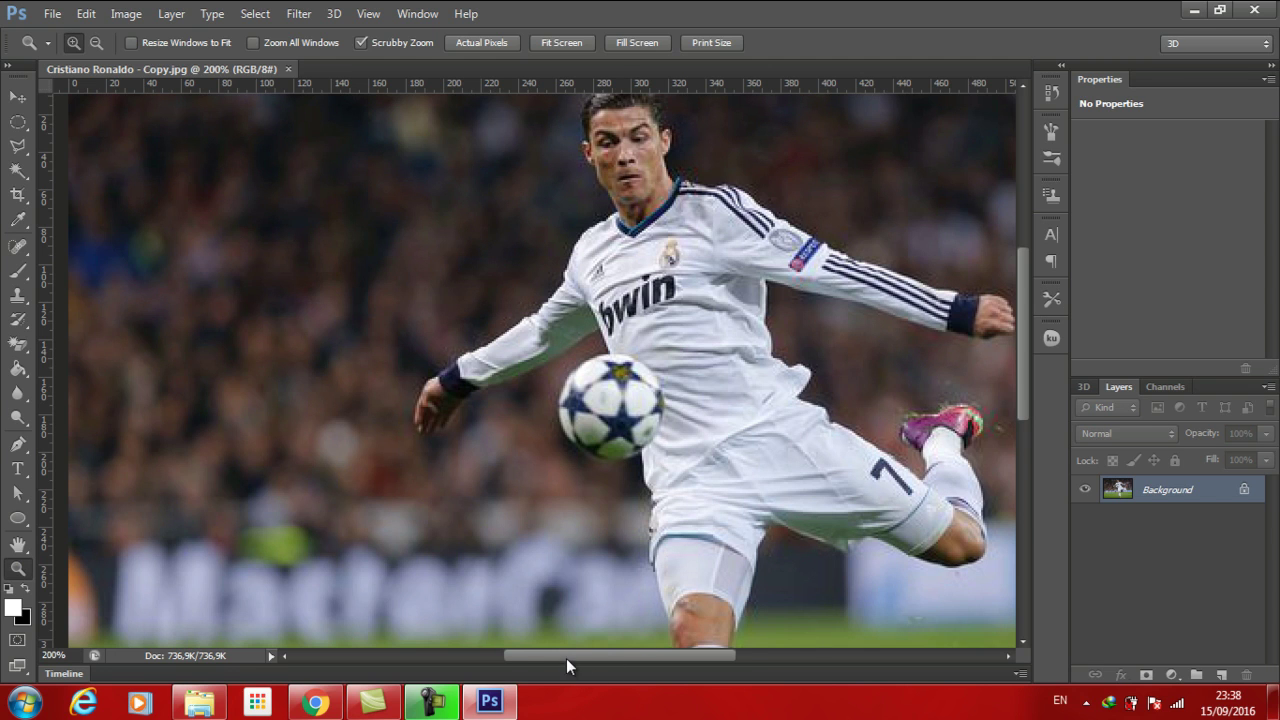
pyautogui.moveTo(566, 658); pyautogui.dragTo(581, 658)
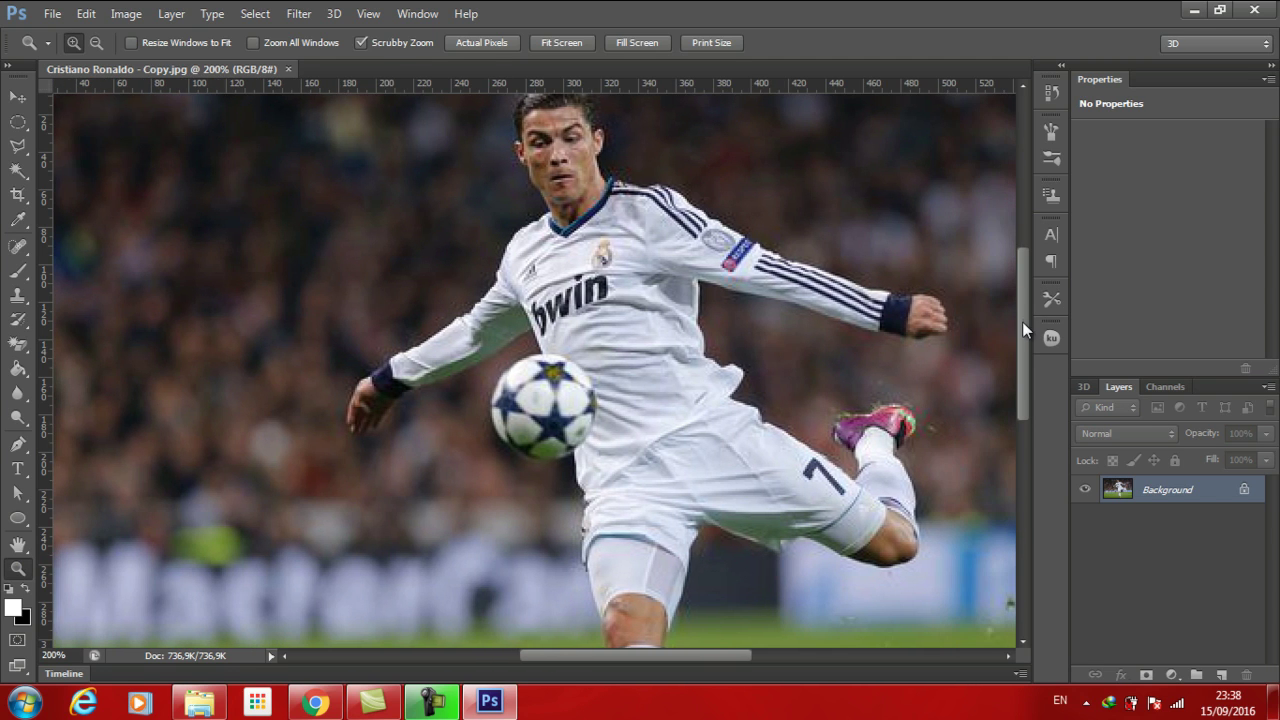
pyautogui.moveTo(1022, 321); pyautogui.dragTo(1022, 298)
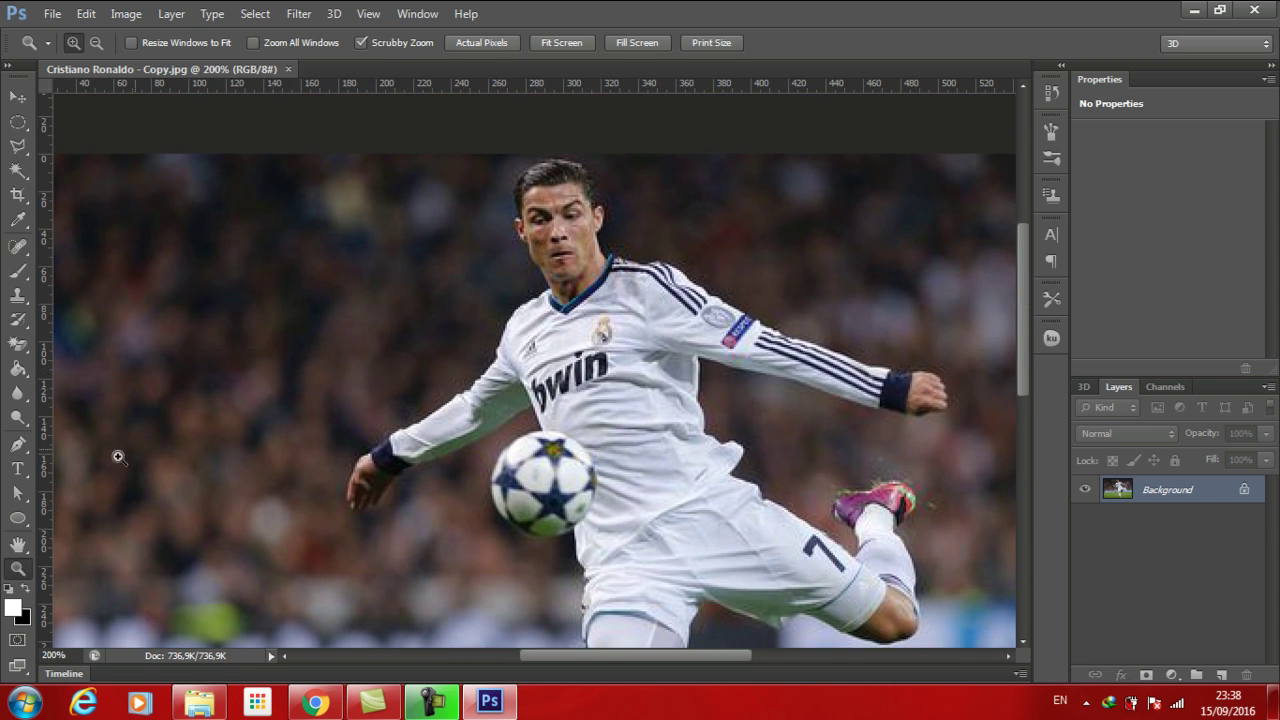
pyautogui.click(18, 445)
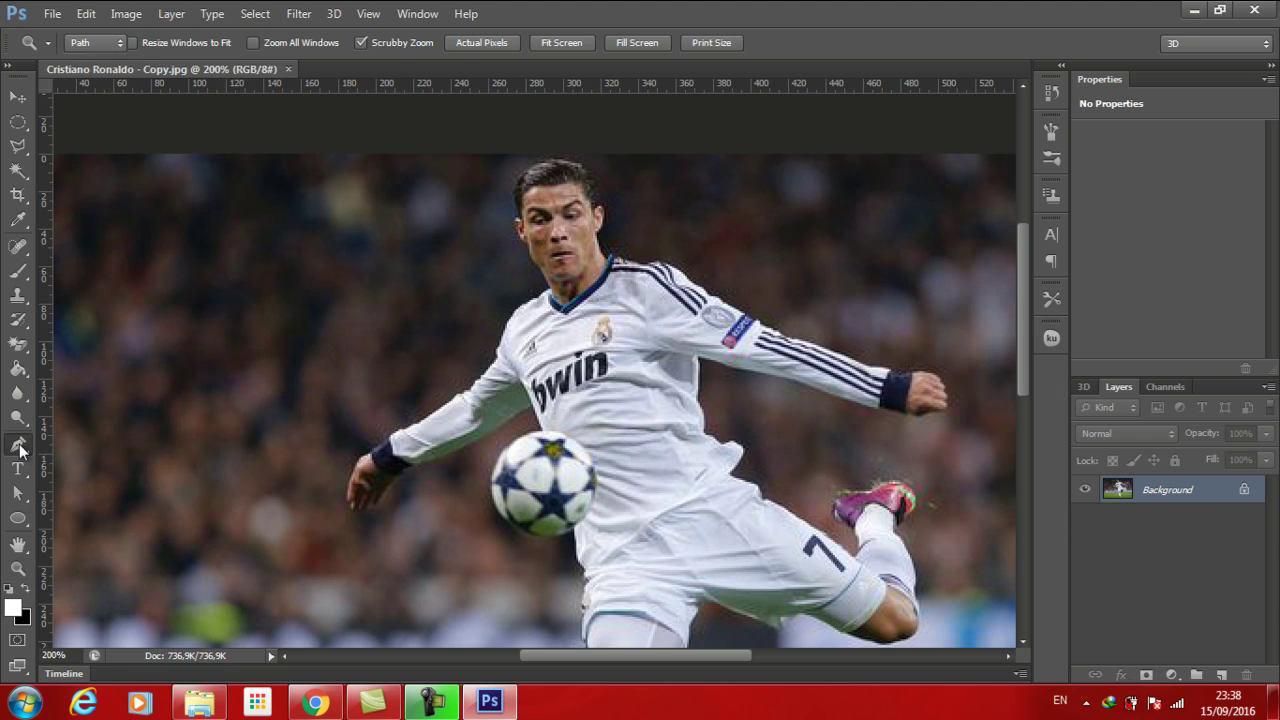
# Start the pen path at the collar, tracing up the jaw and across the top of the hair.
pyautogui.click(552, 294)
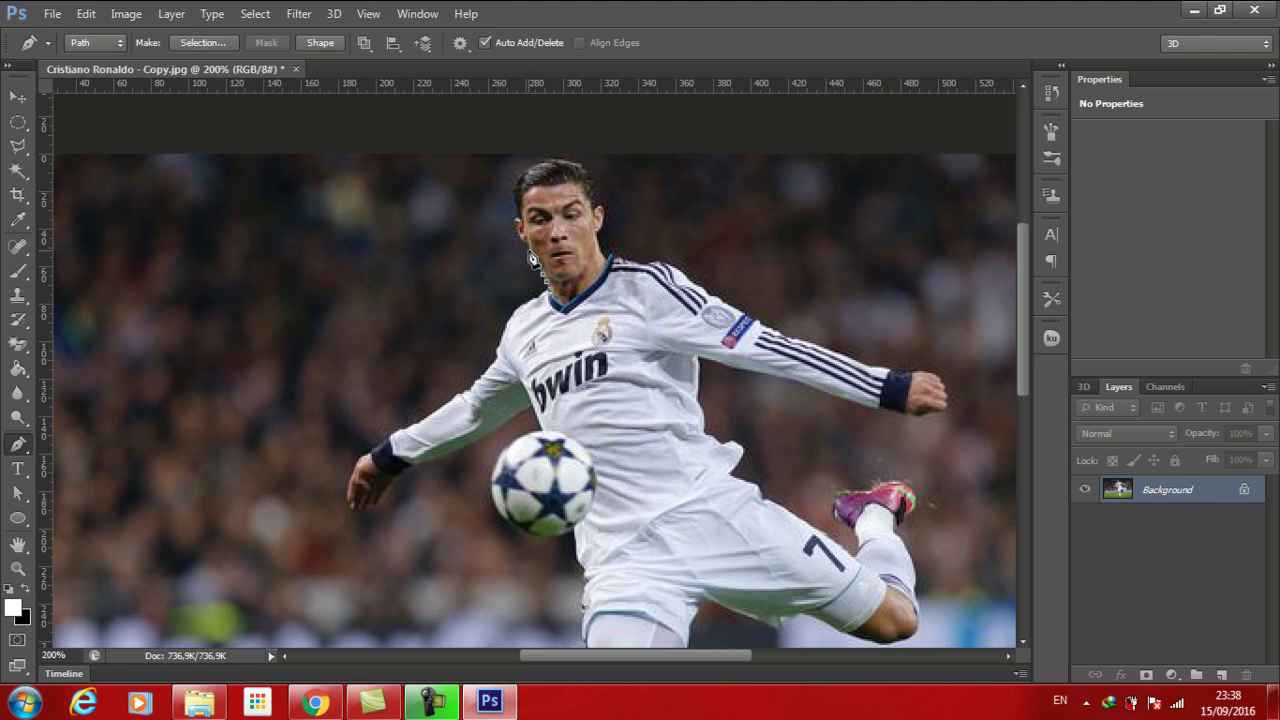
pyautogui.click(531, 248)
pyautogui.click(522, 241)
pyautogui.click(518, 233)
pyautogui.click(517, 220)
pyautogui.click(518, 212)
pyautogui.click(515, 196)
pyautogui.click(518, 184)
pyautogui.click(529, 172)
pyautogui.click(545, 164)
pyautogui.click(565, 165)
pyautogui.click(579, 172)
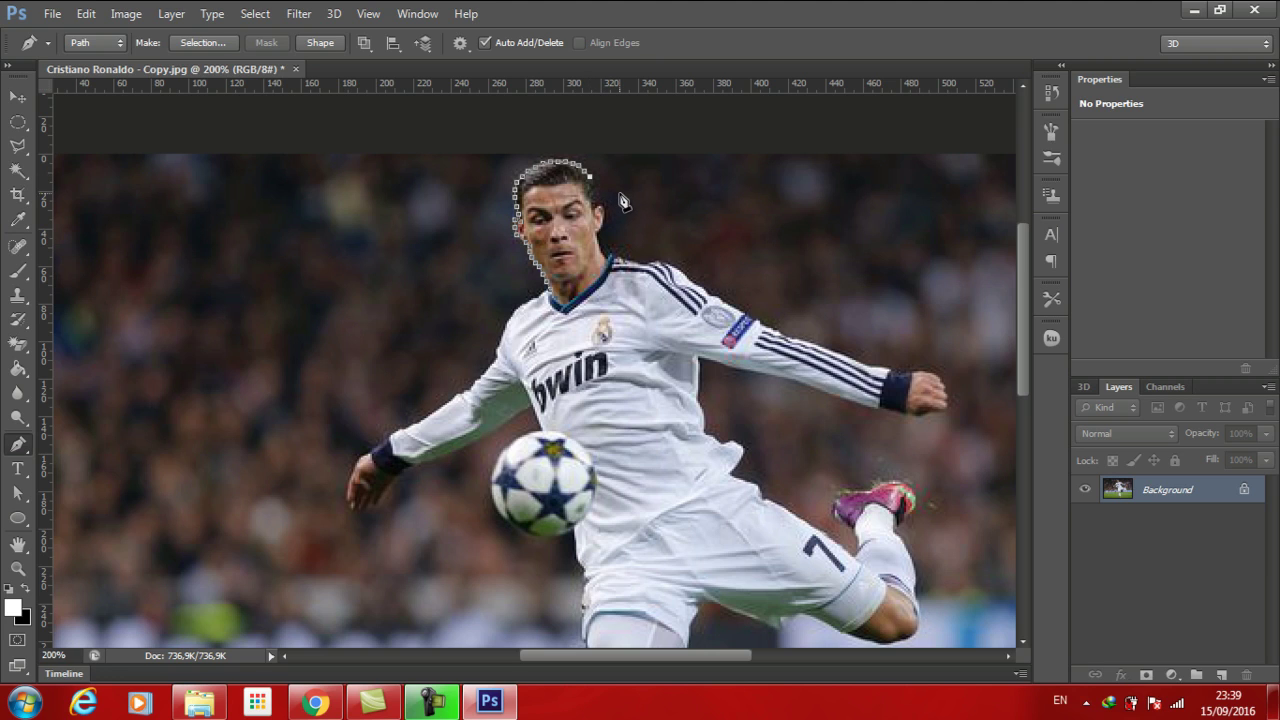
# Continue the path down the right side of the head, along the collar to the shoulder seam.
pyautogui.click(597, 192)
pyautogui.click(601, 201)
pyautogui.click(600, 199)
pyautogui.click(602, 207)
pyautogui.click(605, 216)
pyautogui.click(604, 228)
pyautogui.click(604, 254)
pyautogui.click(668, 265)
pyautogui.click(676, 268)
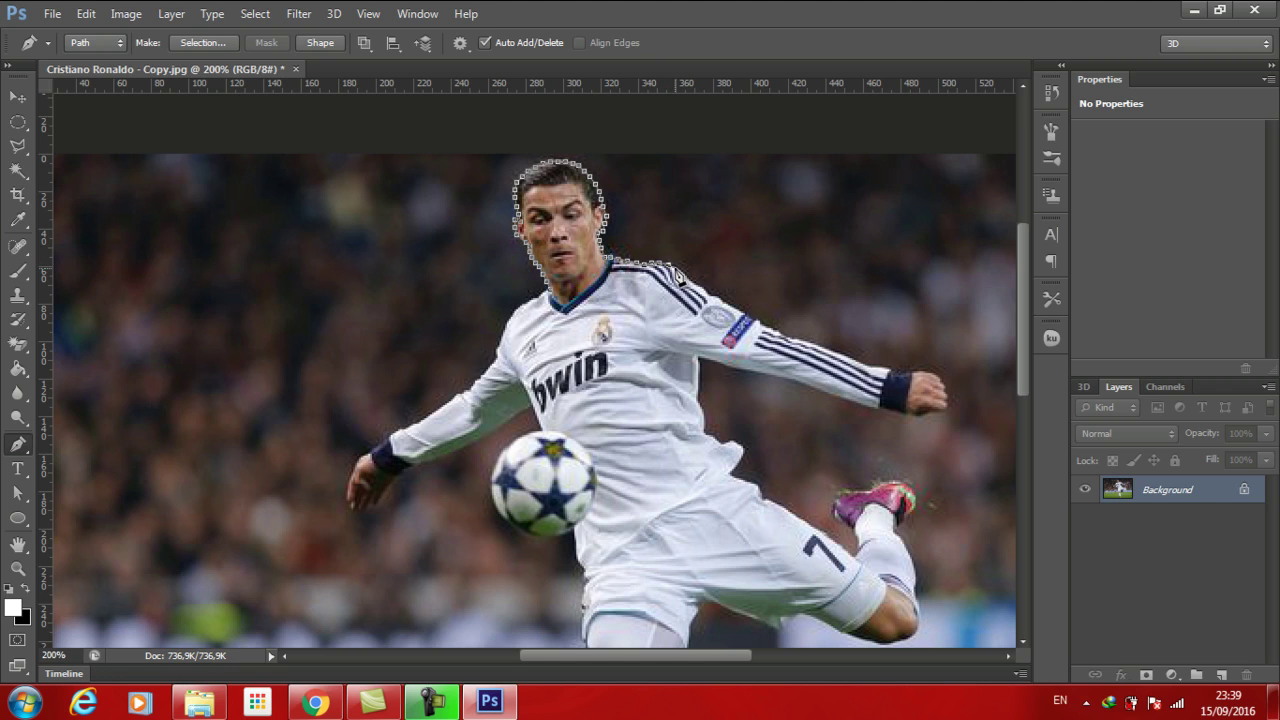
pyautogui.click(684, 280)
pyautogui.click(693, 289)
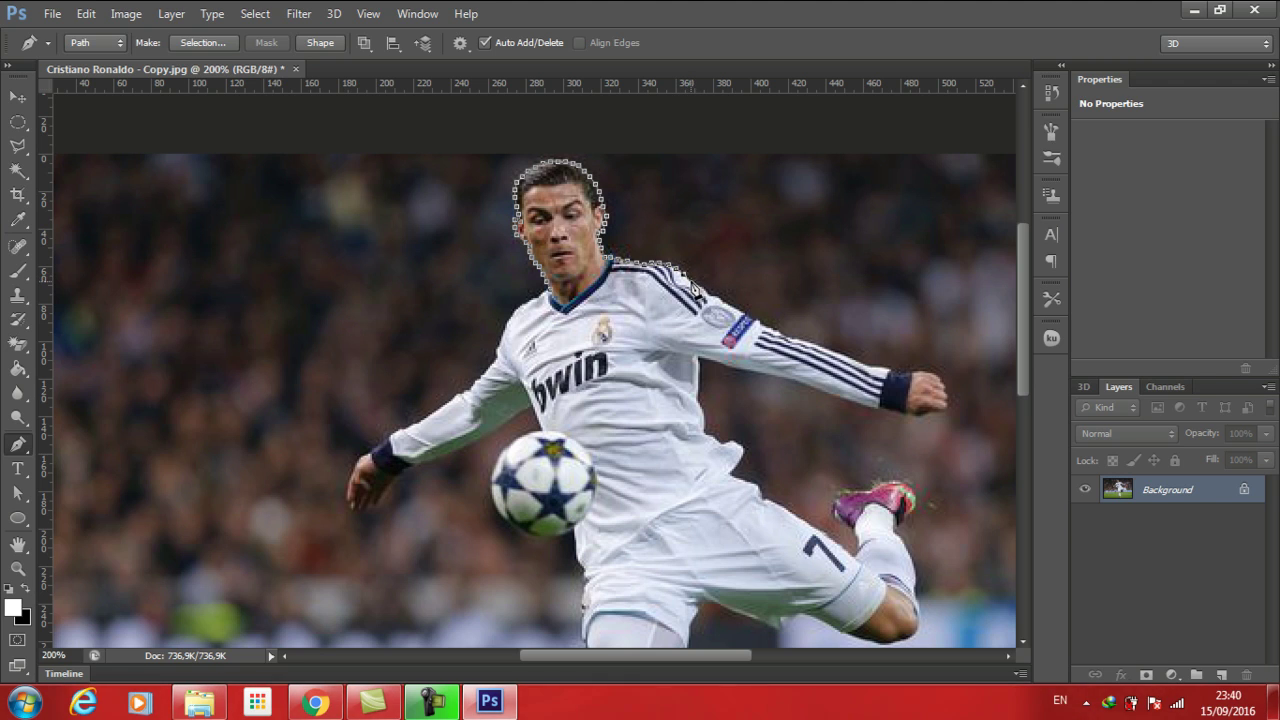
# Trace the path along the shoulder, top of the sleeve, wrist cuff and hand, then toward the torso.
pyautogui.click(703, 292)
pyautogui.click(712, 300)
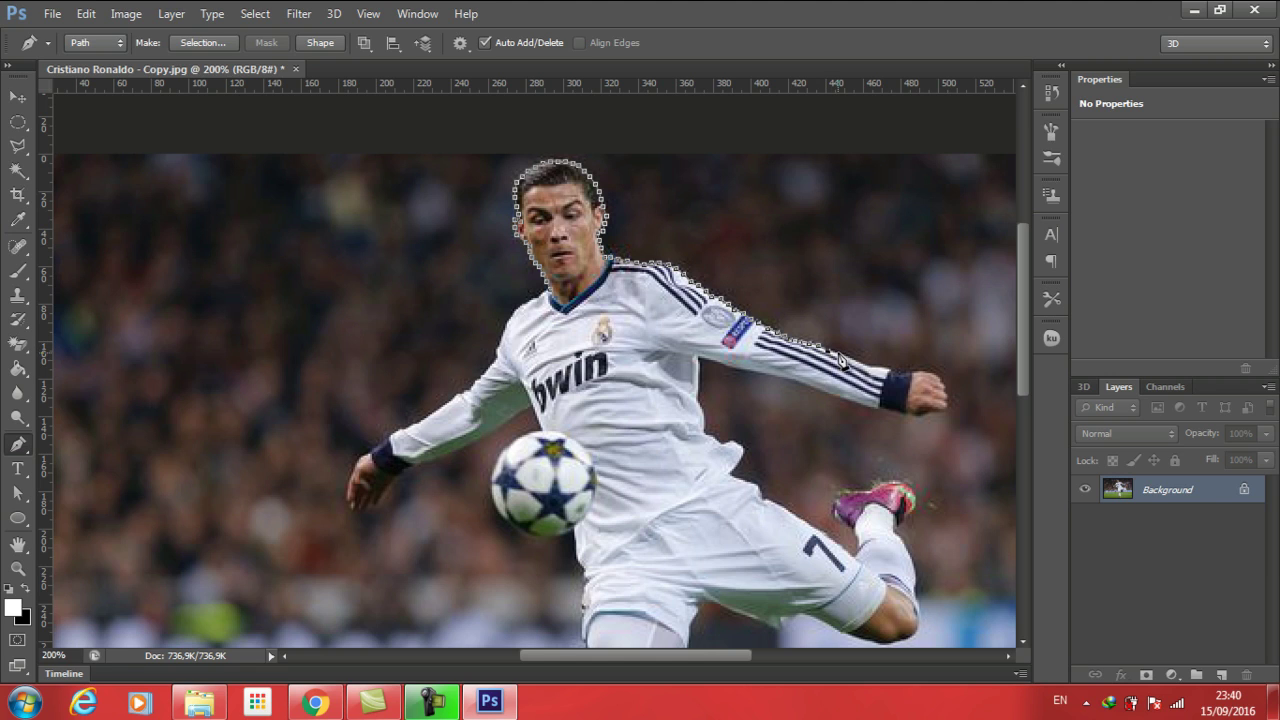
pyautogui.click(843, 362)
pyautogui.click(864, 372)
pyautogui.click(874, 374)
pyautogui.click(882, 376)
pyautogui.click(890, 377)
pyautogui.click(940, 378)
pyautogui.click(948, 399)
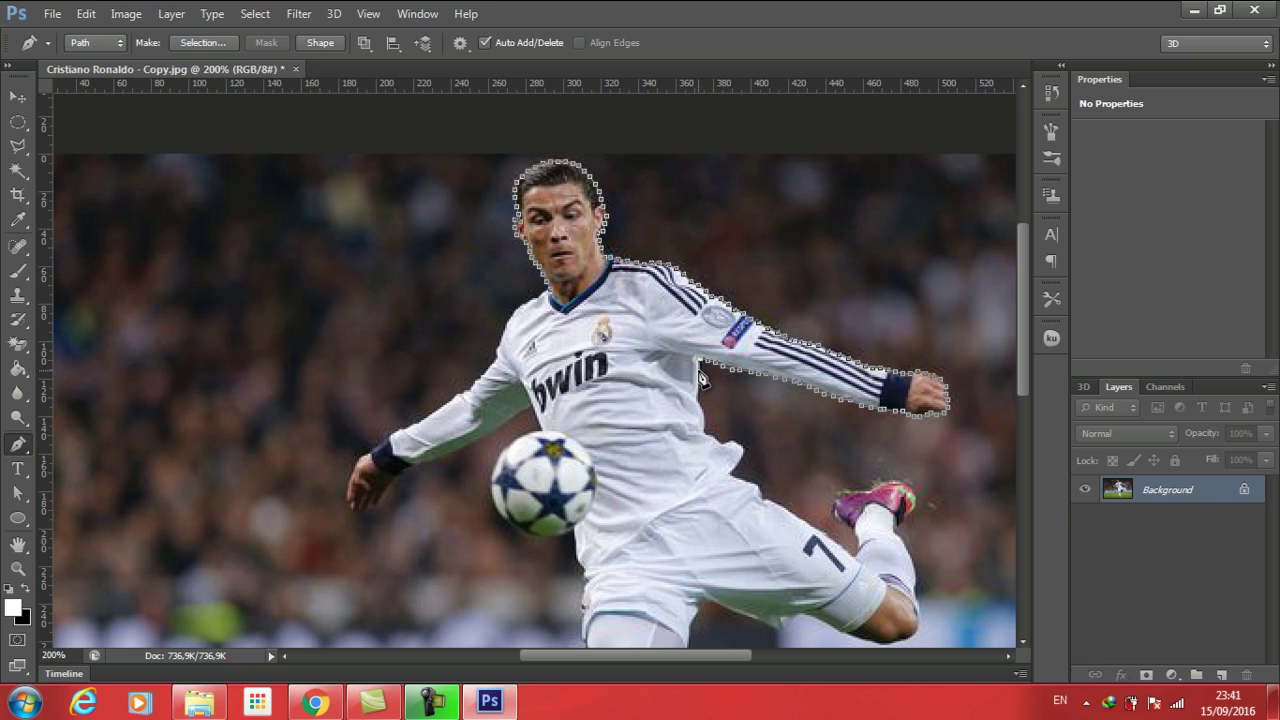
pyautogui.click(698, 390)
# Extend the pen path down the torso edge and along the shorts to the number 7.
pyautogui.click(758, 489)
pyautogui.click(786, 512)
pyautogui.click(811, 528)
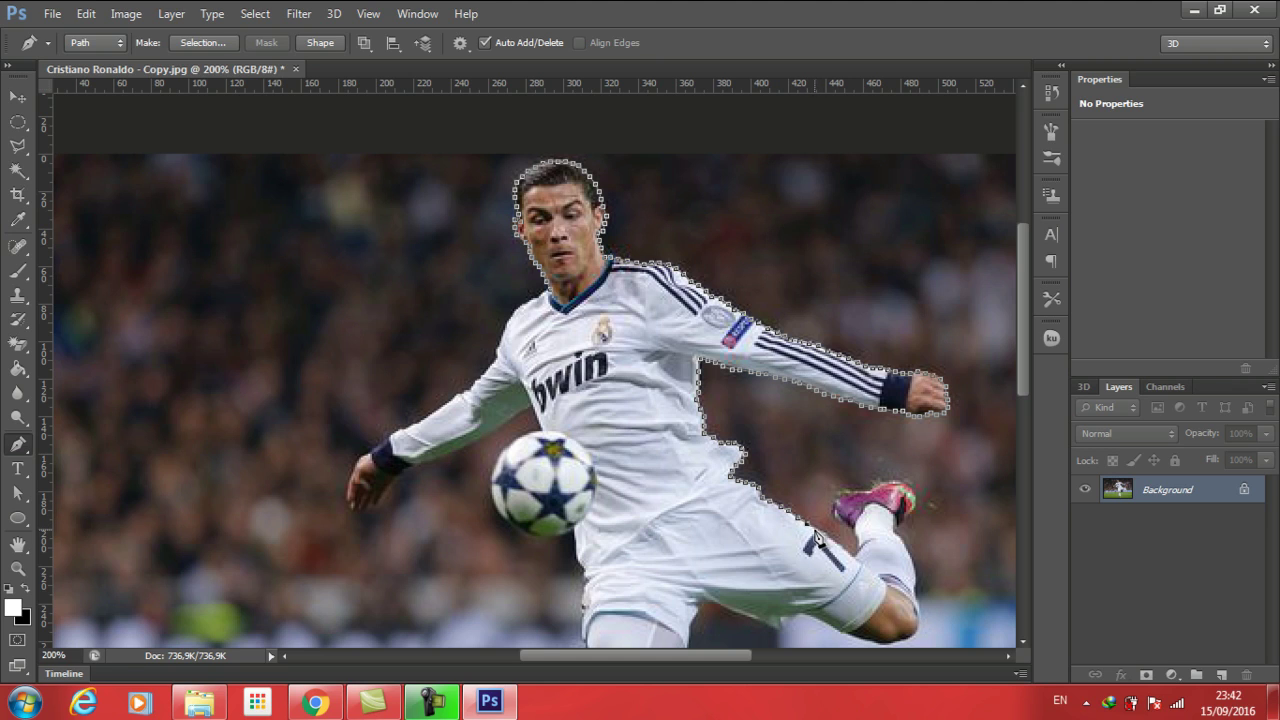
pyautogui.click(827, 542)
pyautogui.click(844, 555)
pyautogui.click(845, 556)
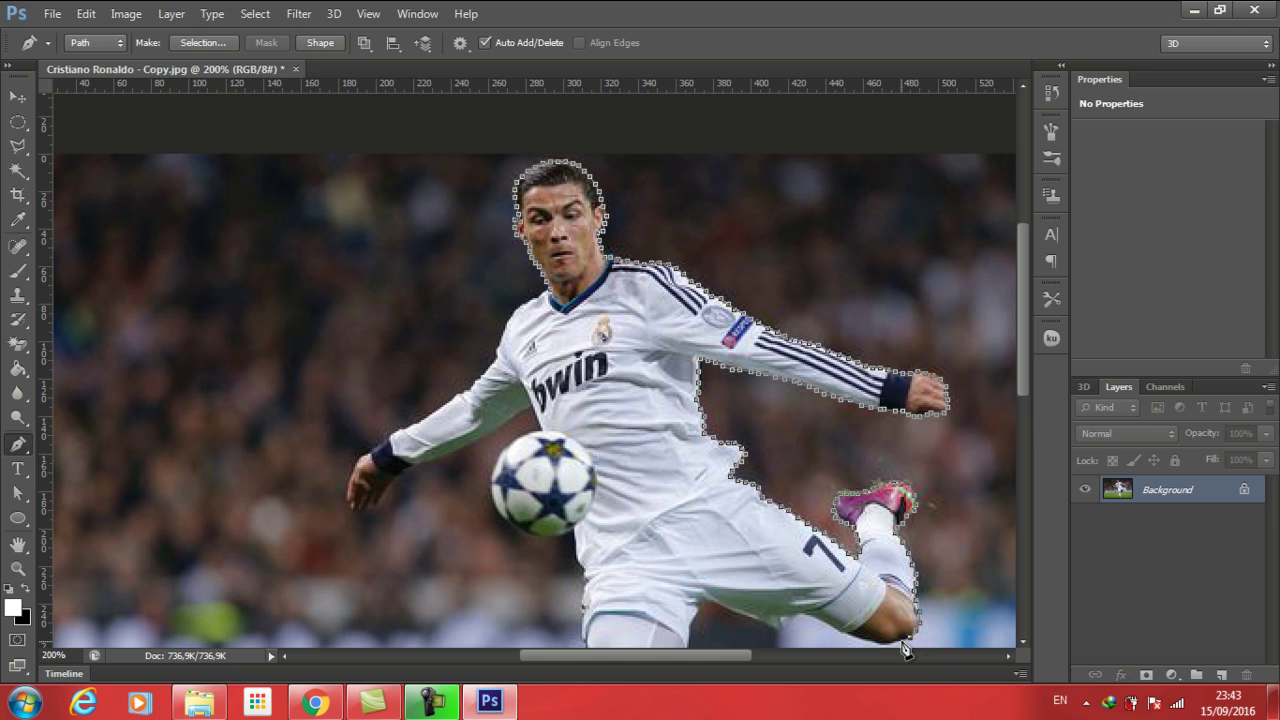
# Continue the path past the knee and down the standing leg, adding a point on the sock edge.
pyautogui.moveTo(1022, 322); pyautogui.dragTo(1023, 398)
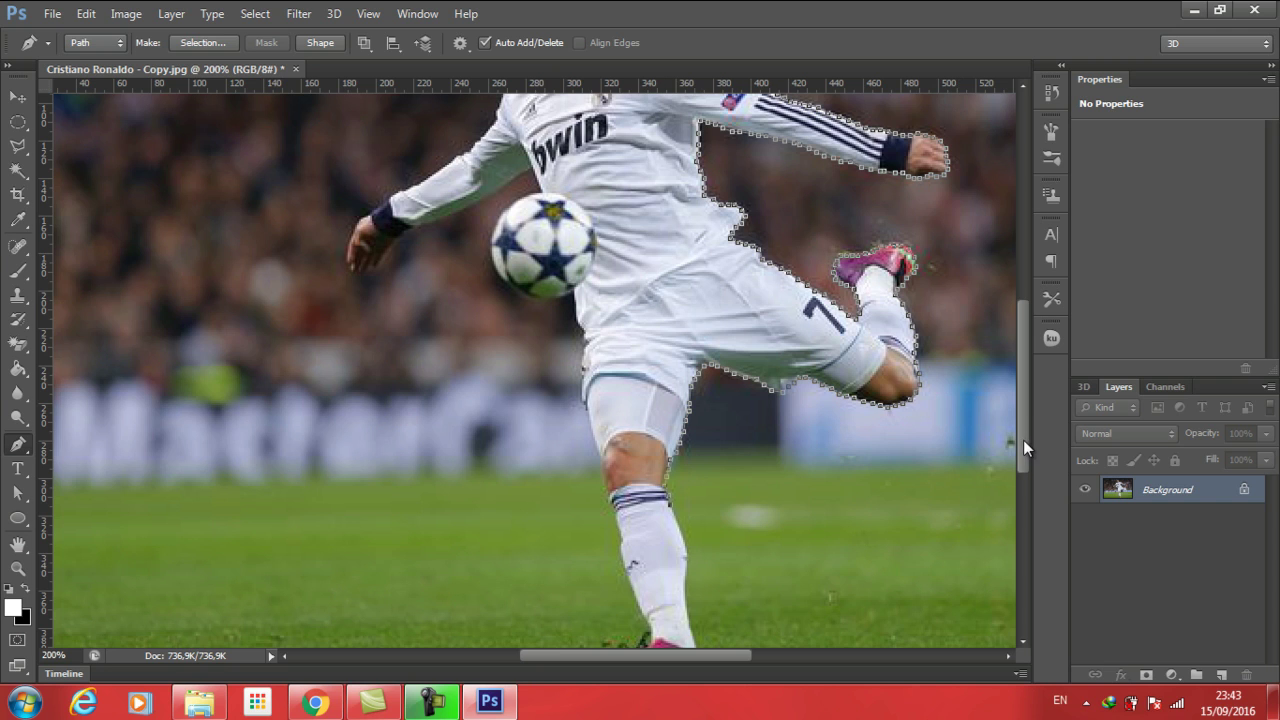
pyautogui.moveTo(1026, 437); pyautogui.dragTo(1022, 480)
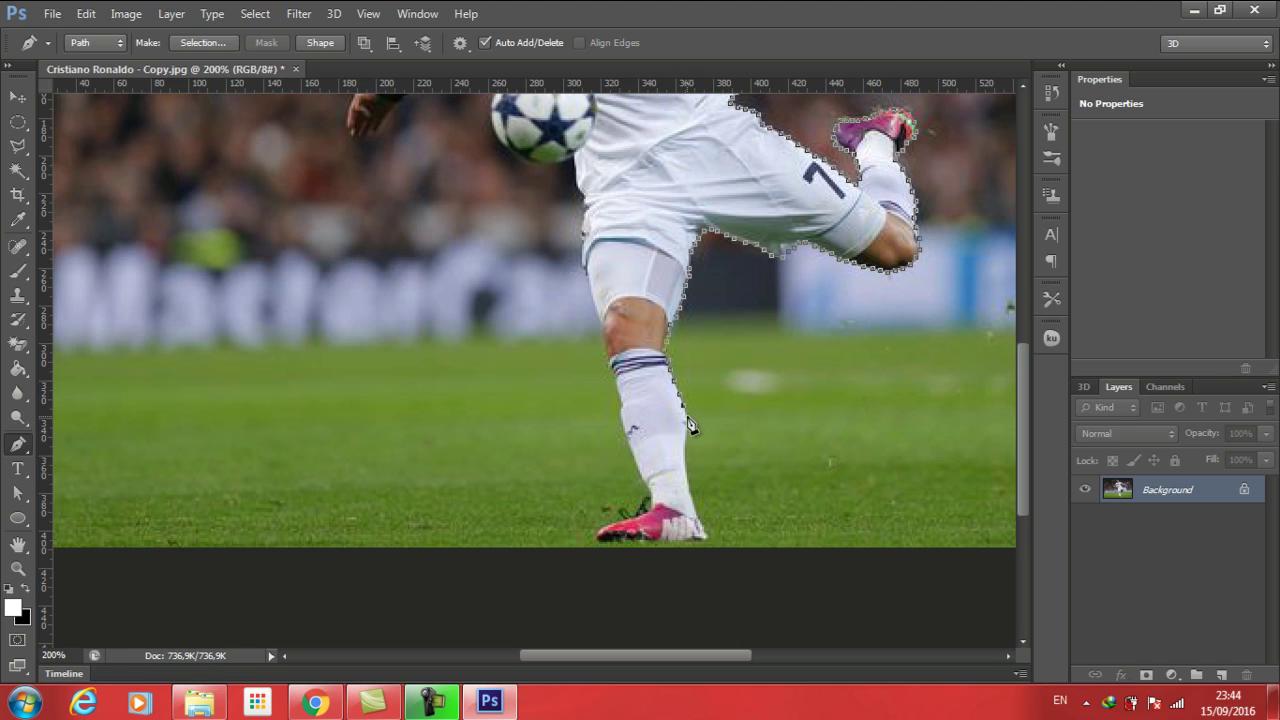
pyautogui.click(685, 474)
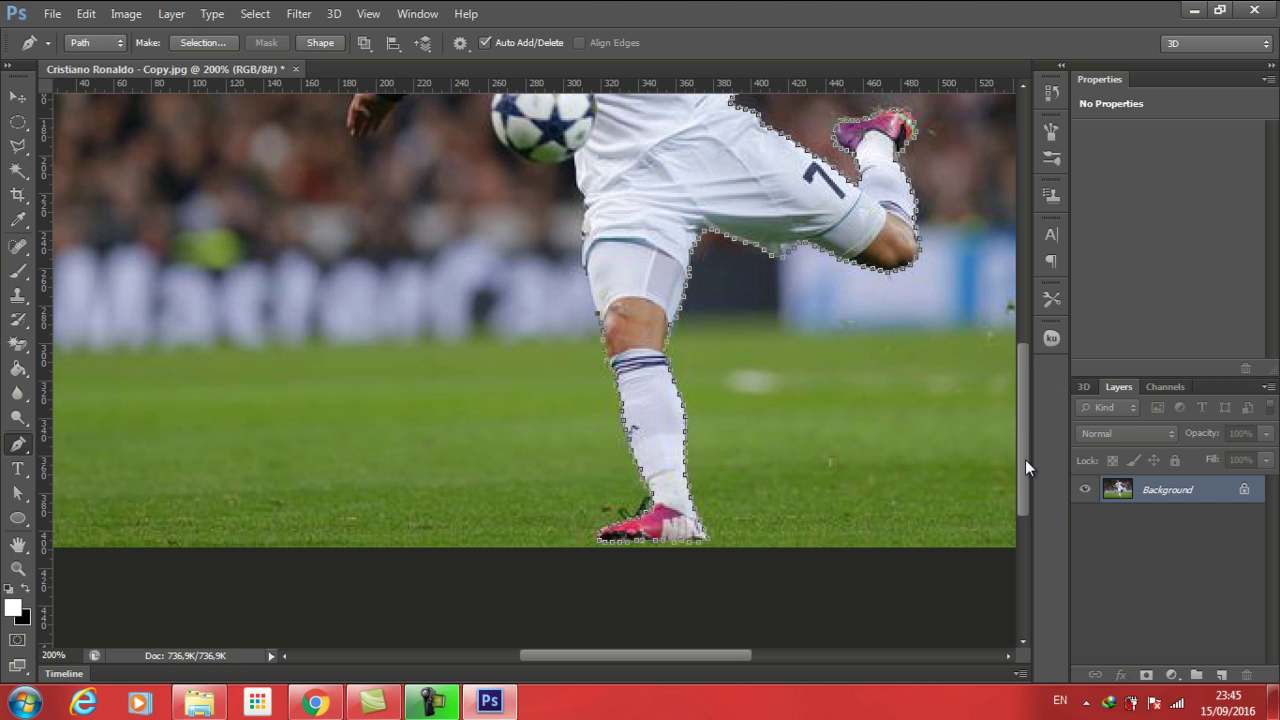
pyautogui.moveTo(1022, 460); pyautogui.dragTo(1003, 398)
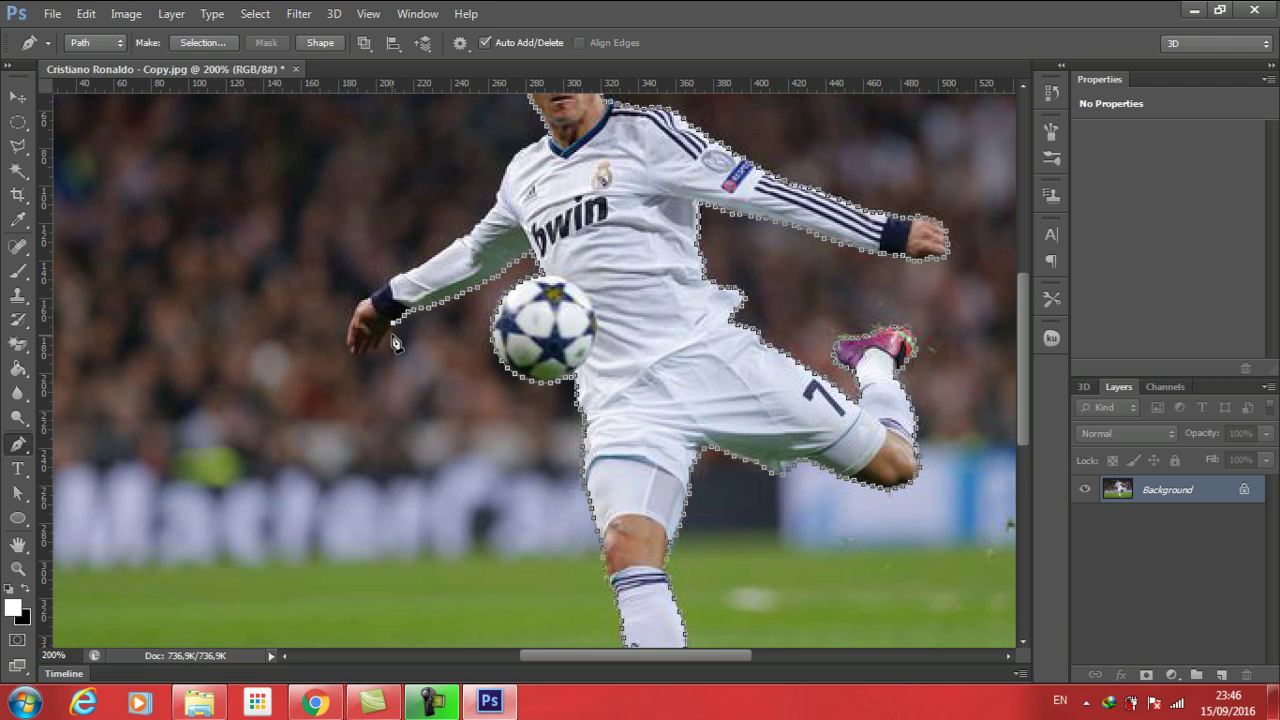
# Add anchors around the wrist and close the outline around the whole player.
pyautogui.click(390, 332)
pyautogui.click(381, 351)
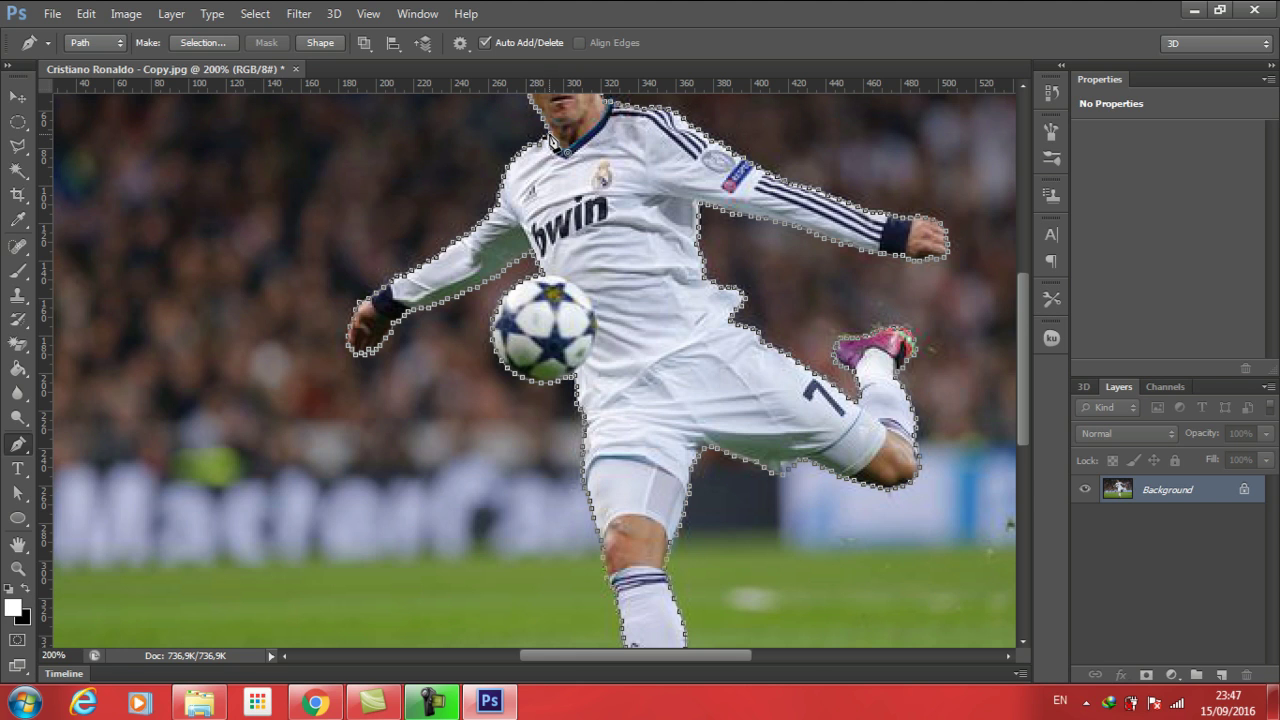
pyautogui.hotkey('ctrl', 'd')
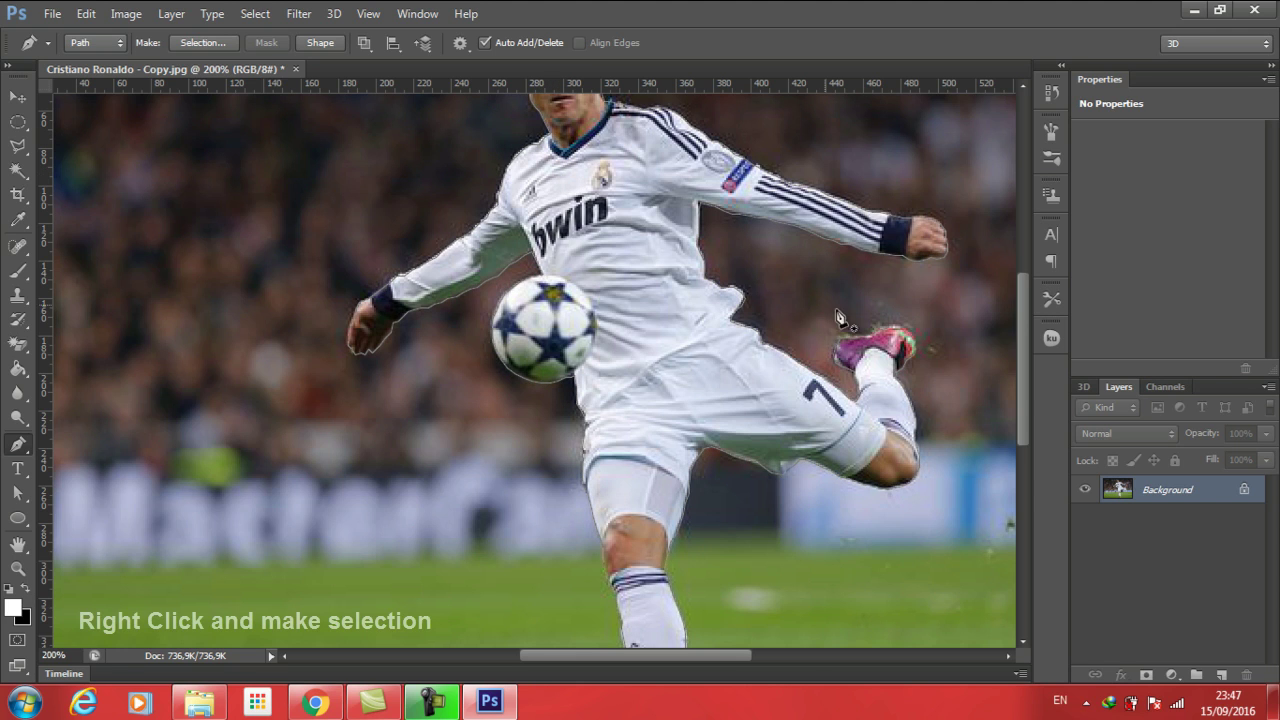
# Zoom the view out to 100% so the whole photo and finished path are visible.
pyautogui.moveTo(1021, 384); pyautogui.dragTo(1019, 338)
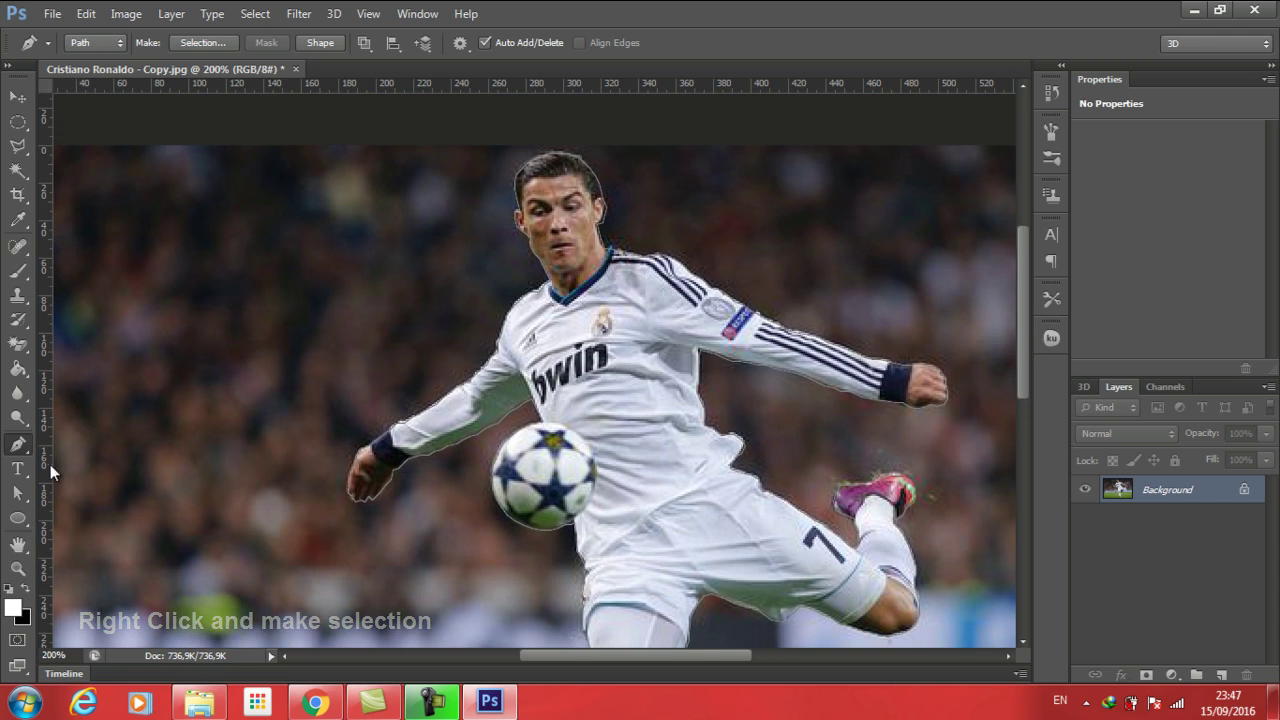
pyautogui.click(20, 568)
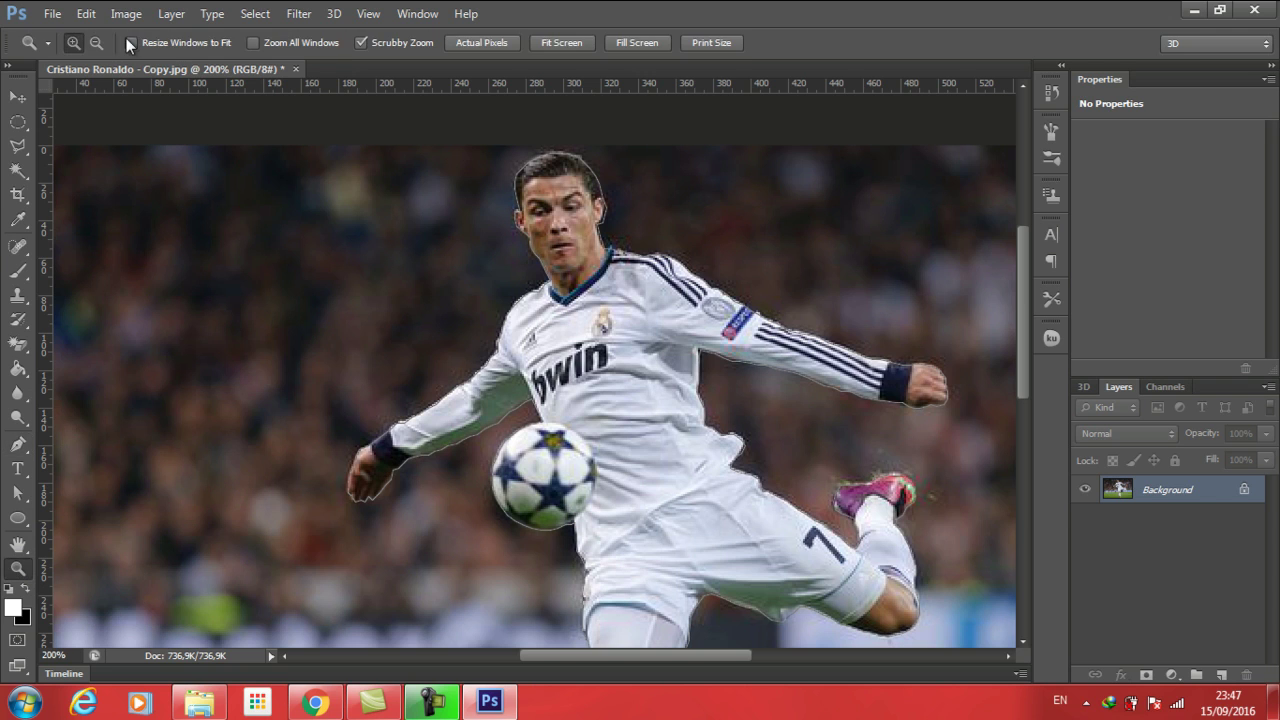
pyautogui.click(97, 42)
pyautogui.click(228, 164)
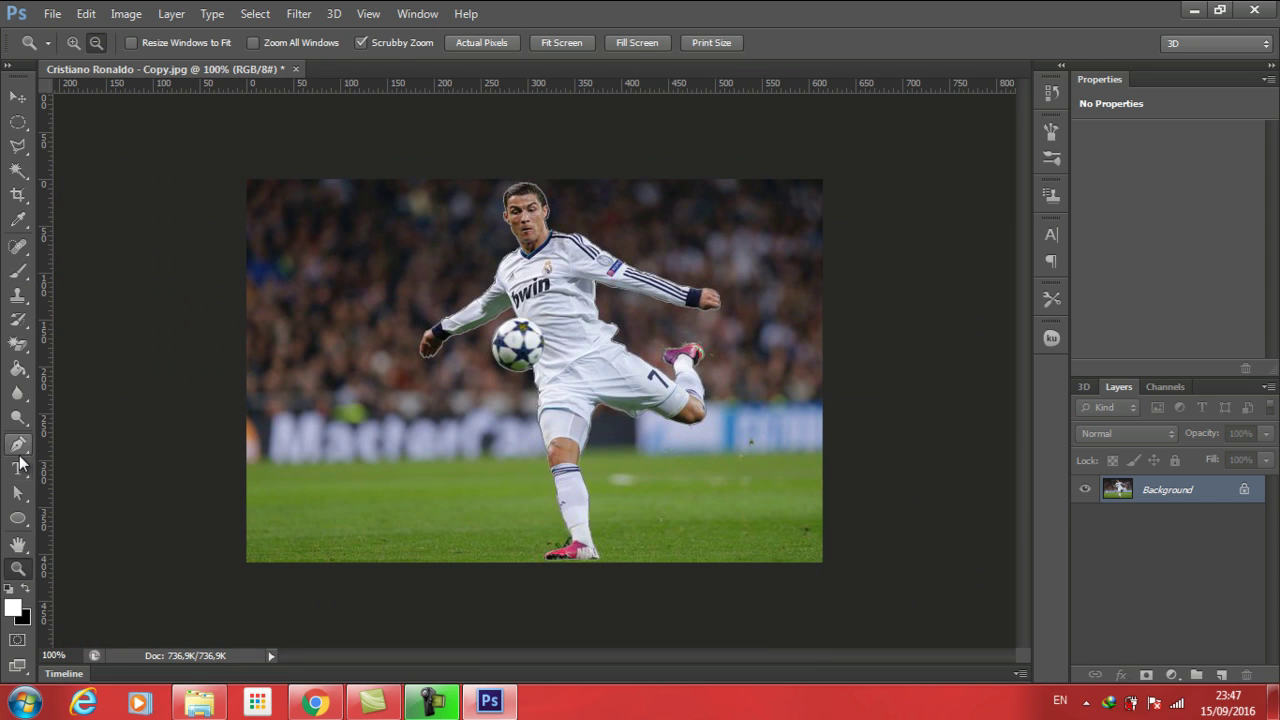
pyautogui.click(18, 446)
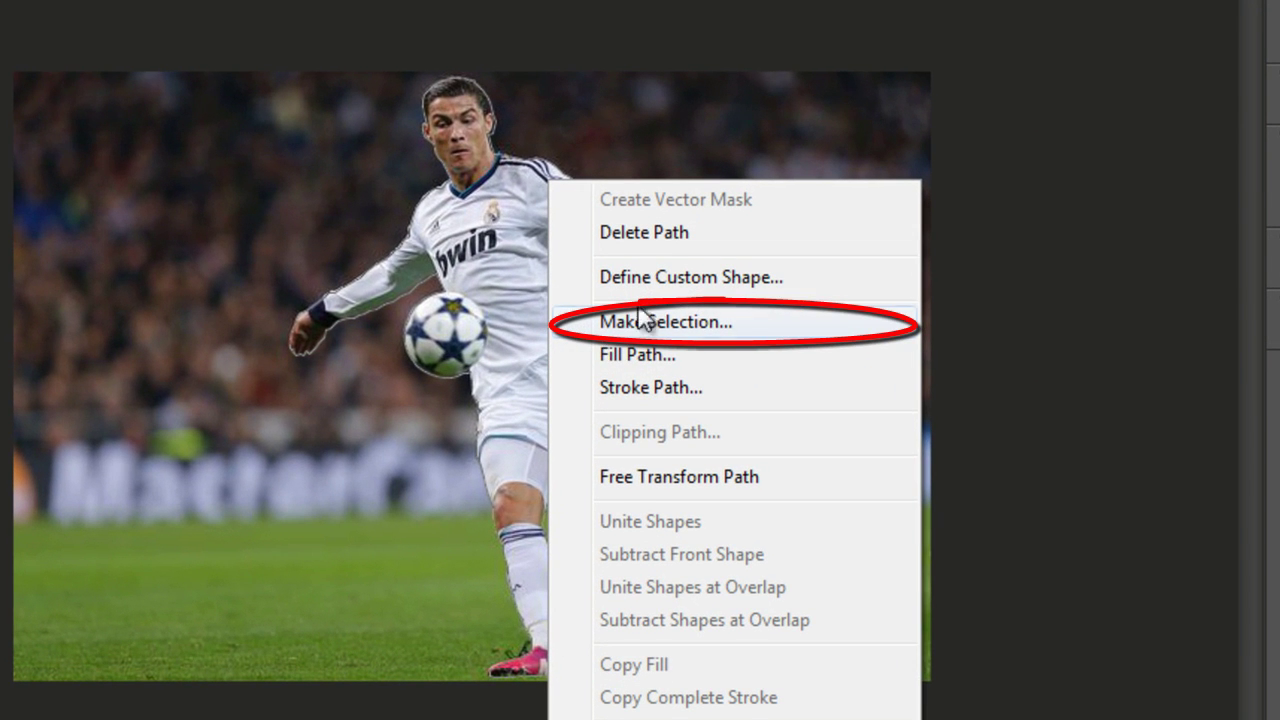
# Convert the player's path into a new selection with Feather Radius 0.
pyautogui.click(650, 321)
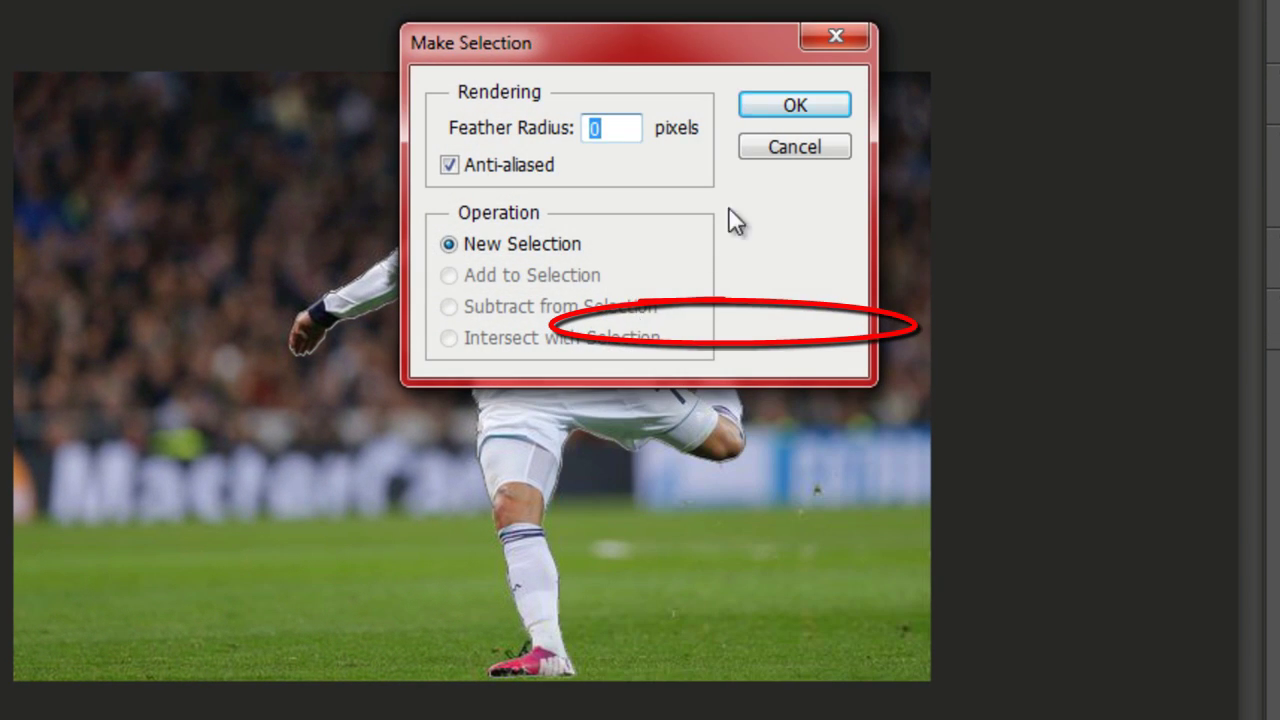
pyautogui.click(813, 104)
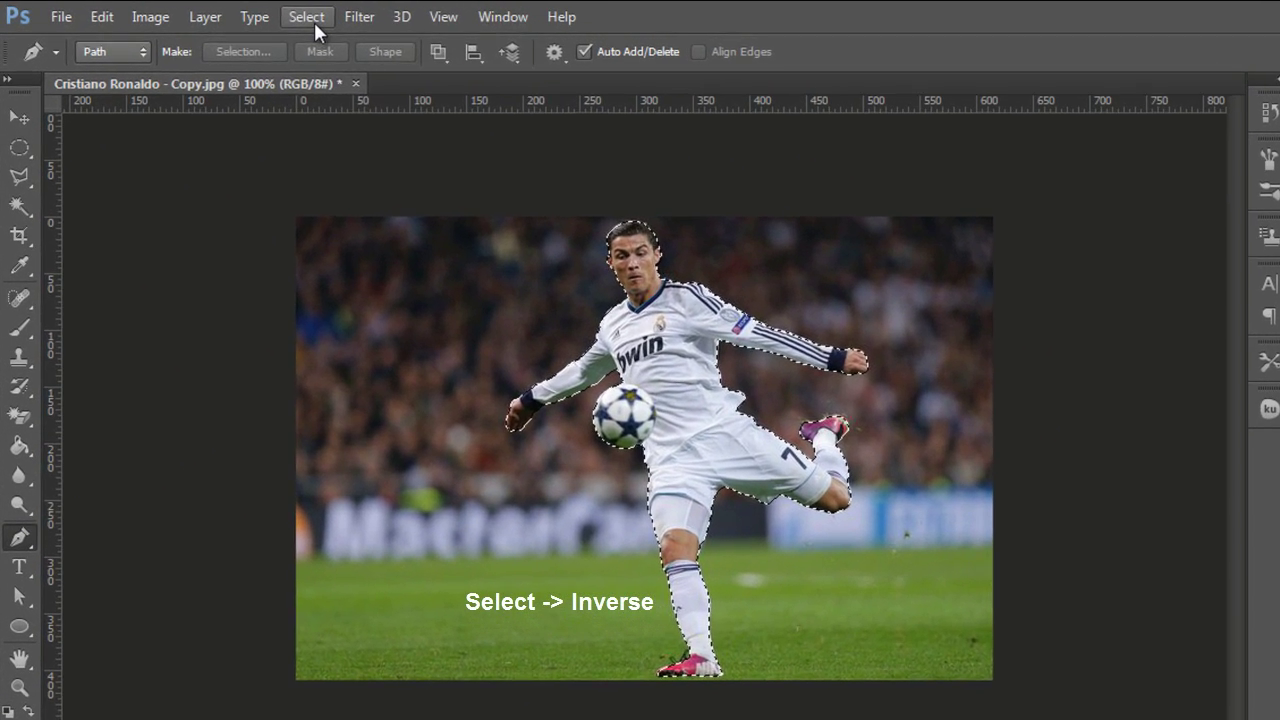
pyautogui.click(256, 14)
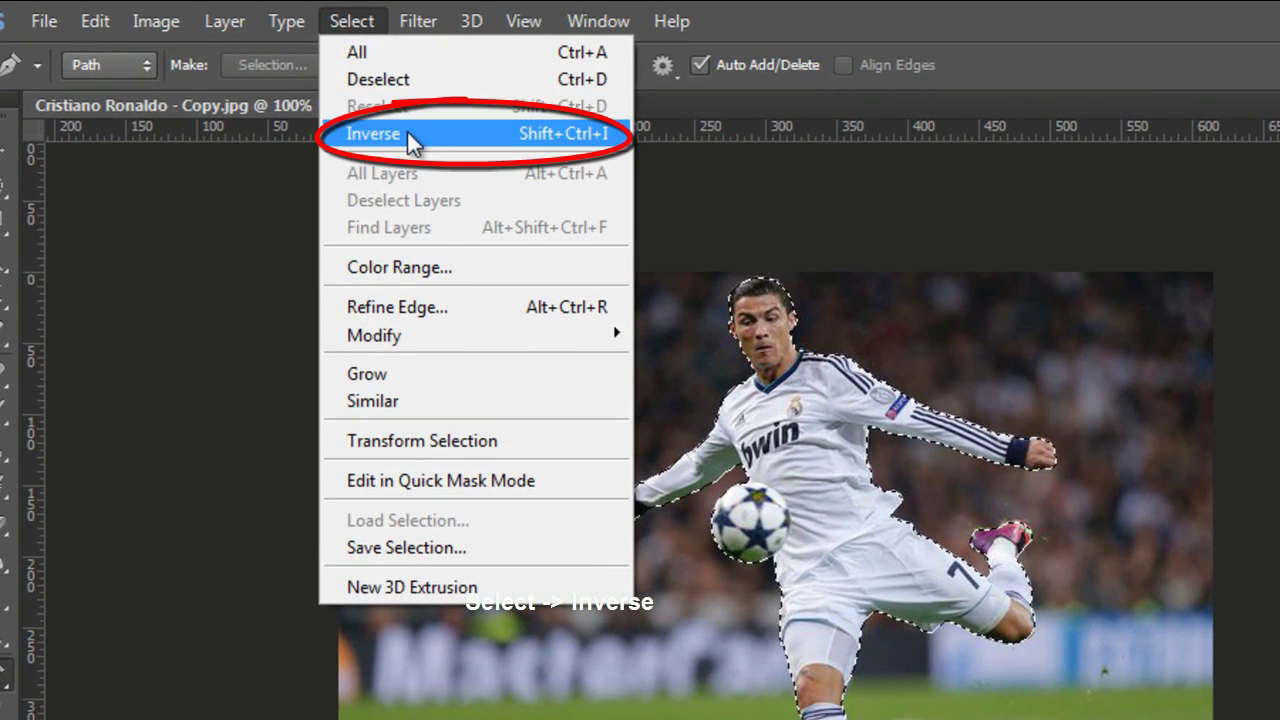
# Invert the selection, fill the stadium background with white, and deselect.
pyautogui.click(408, 136)
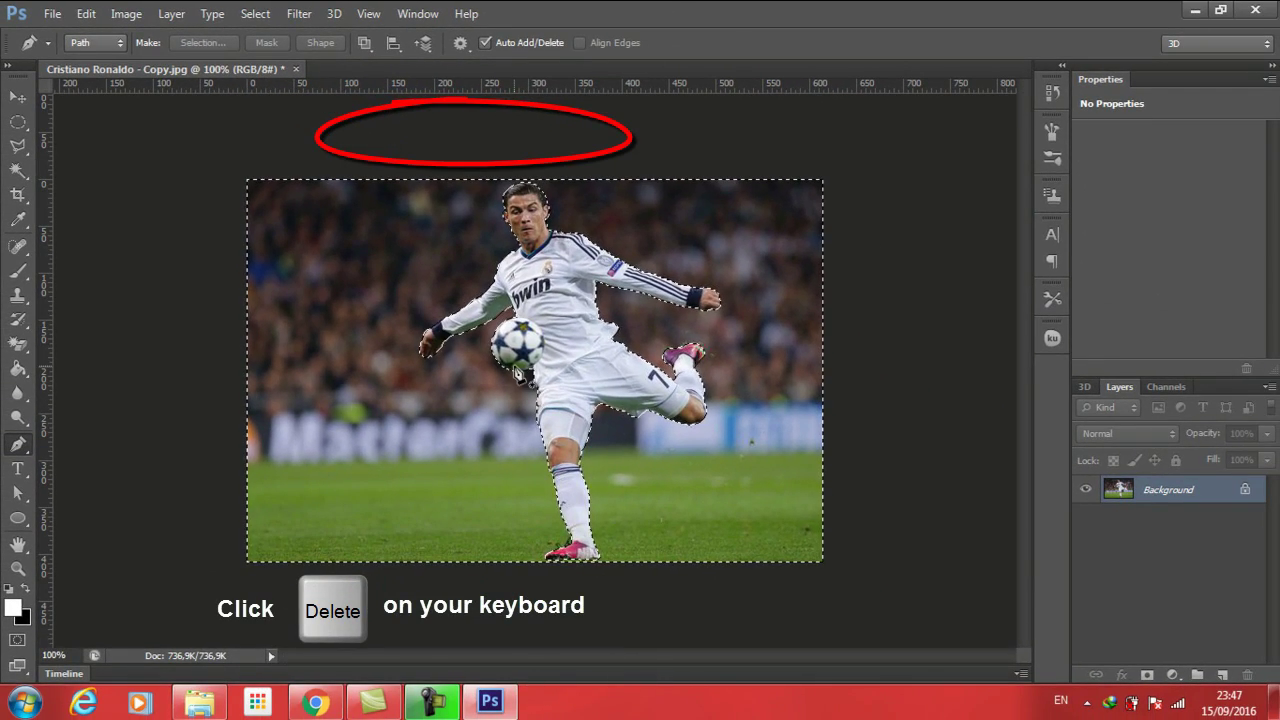
pyautogui.press('Delete')
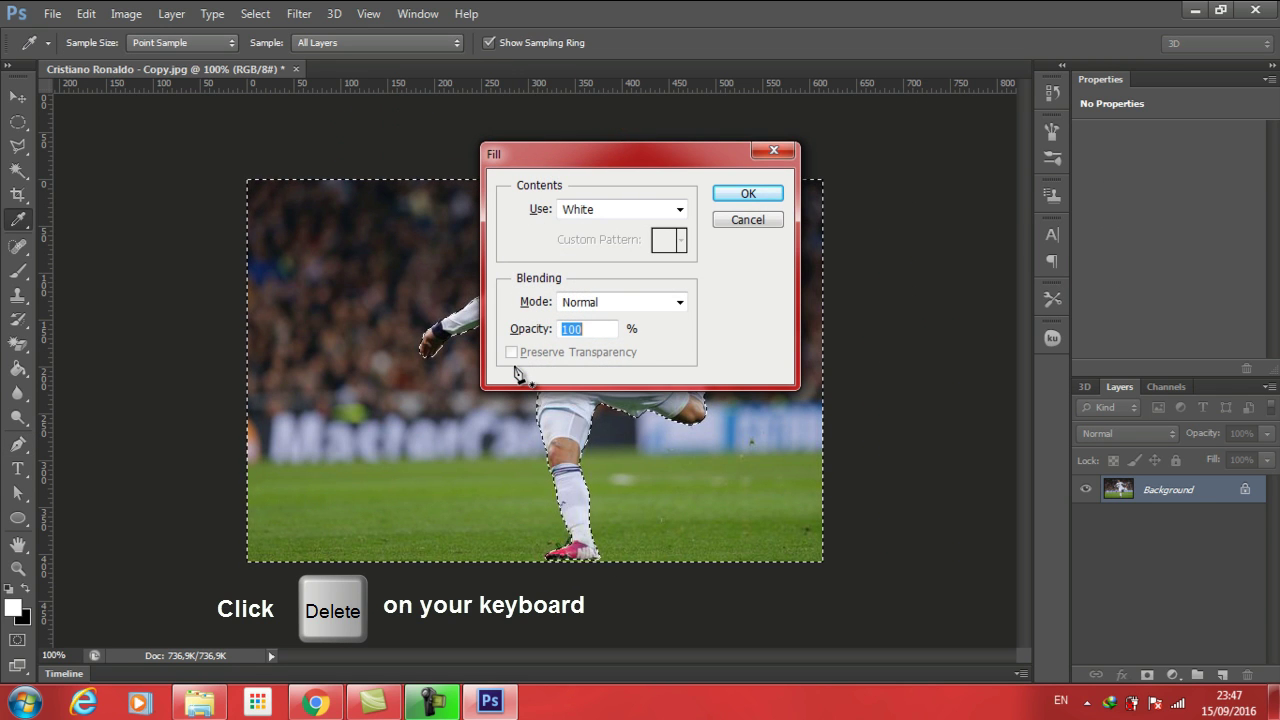
pyautogui.press('Return')
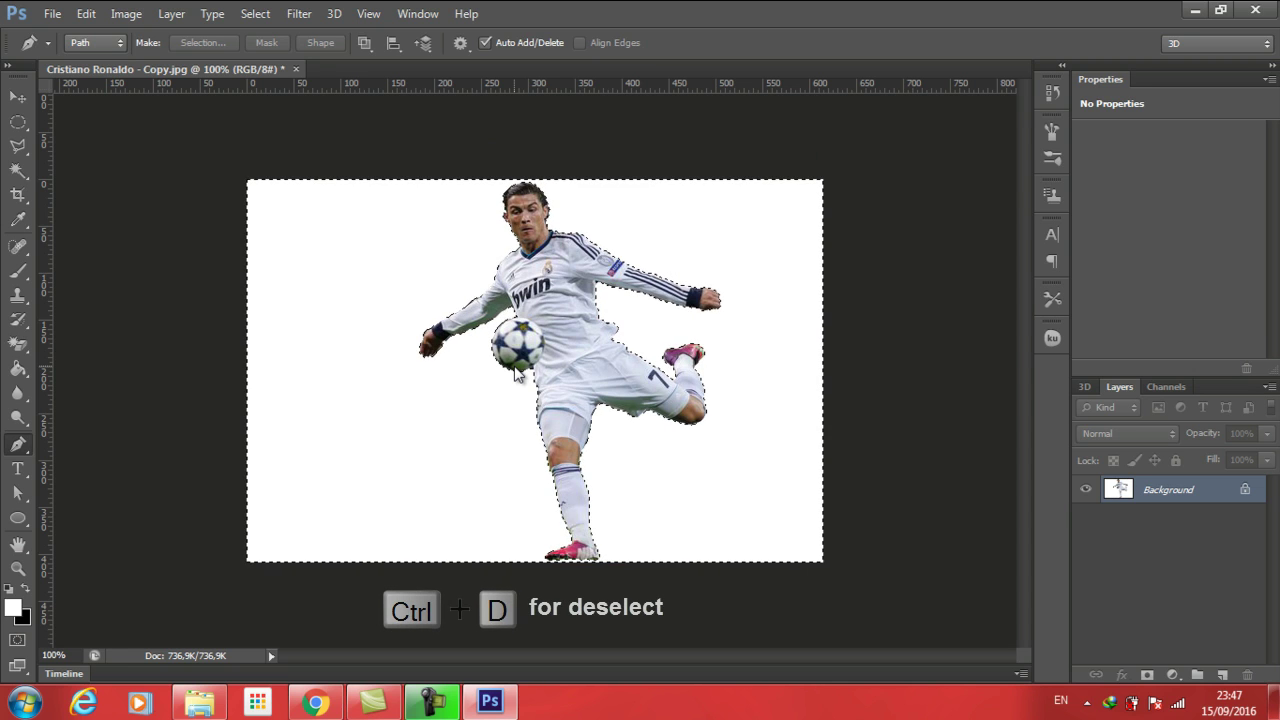
pyautogui.hotkey('ctrl', 'd')
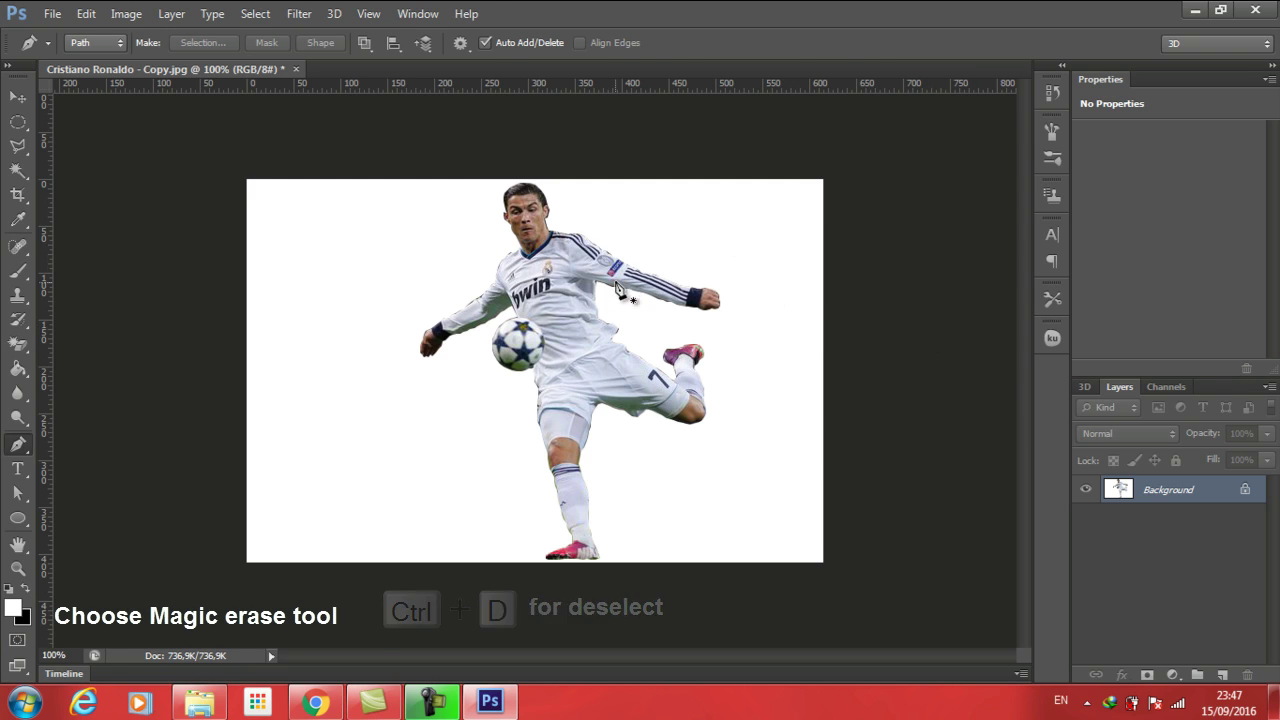
# Erase the white backdrop with the Magic Eraser so only the footballer remains on Layer 0.
pyautogui.press('v')
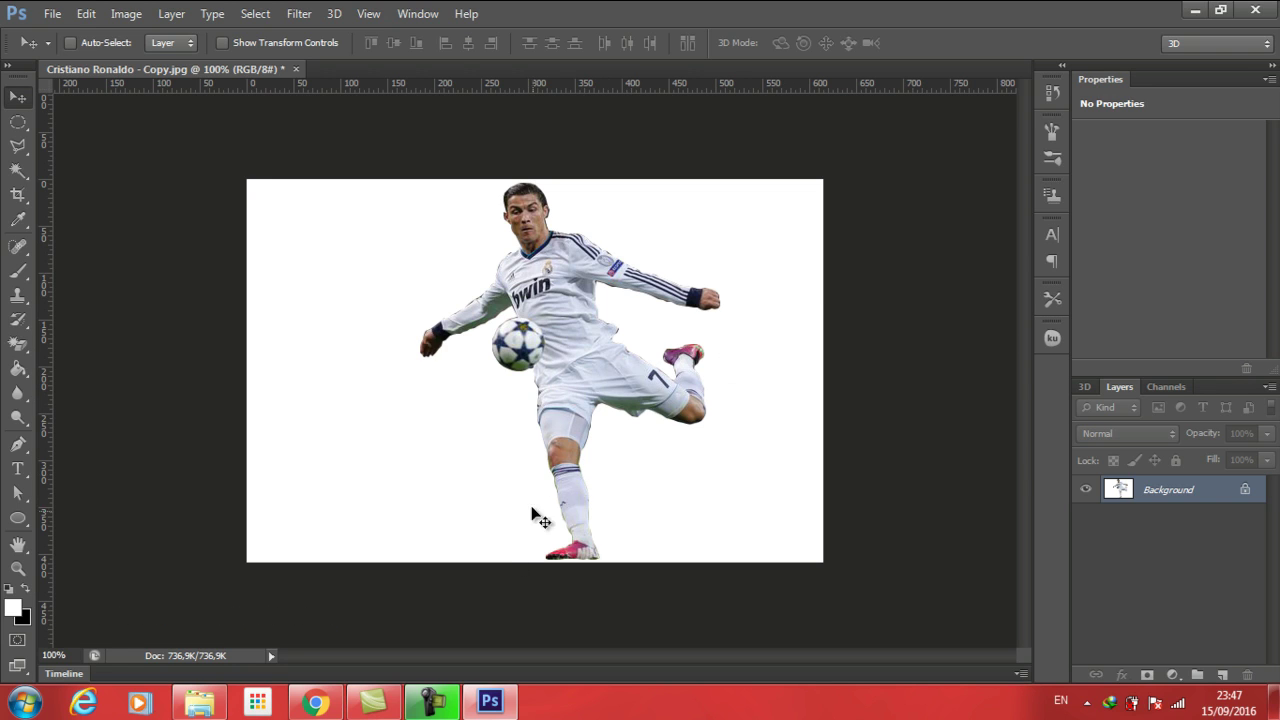
pyautogui.click(53, 14)
pyautogui.click(29, 351)
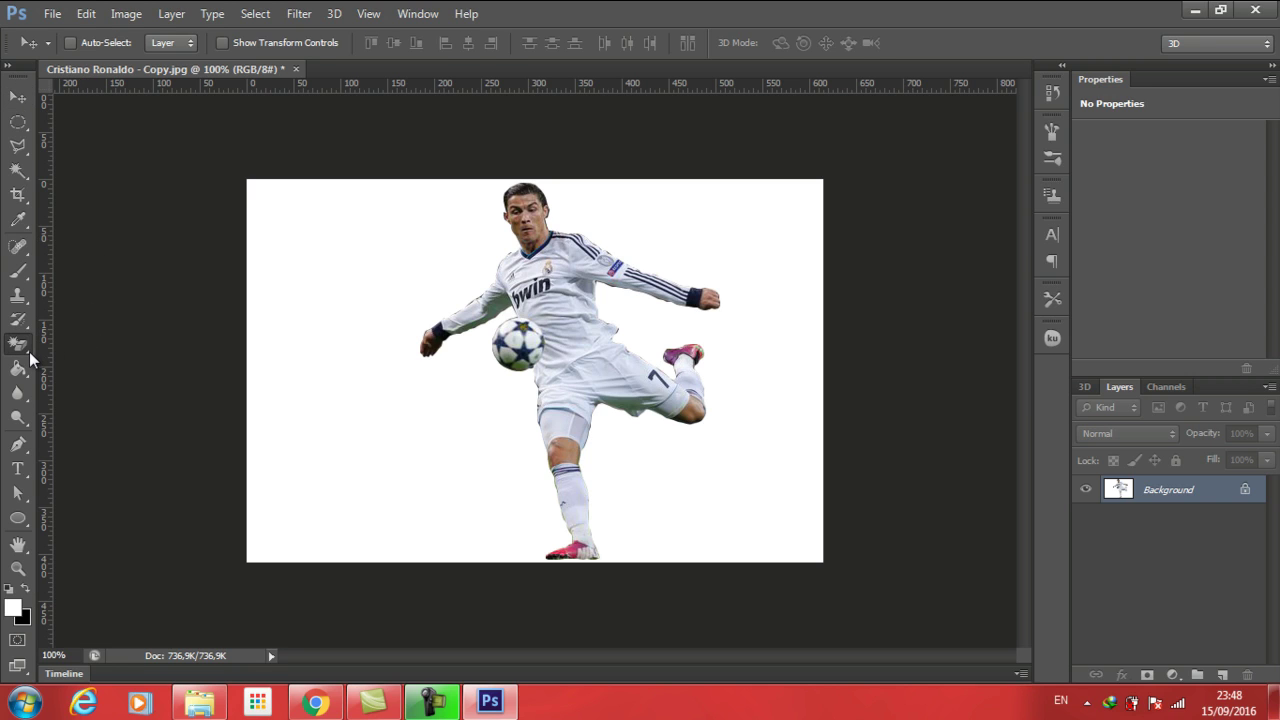
pyautogui.rightClick(29, 351)
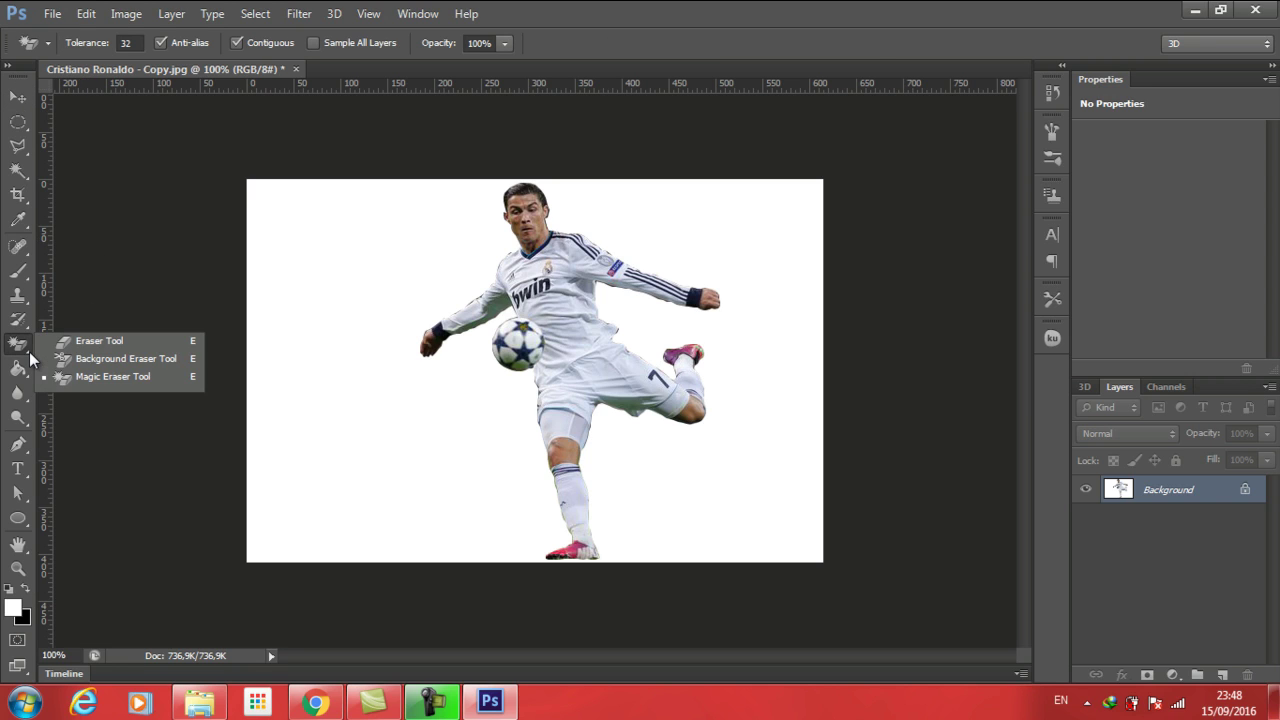
pyautogui.click(87, 378)
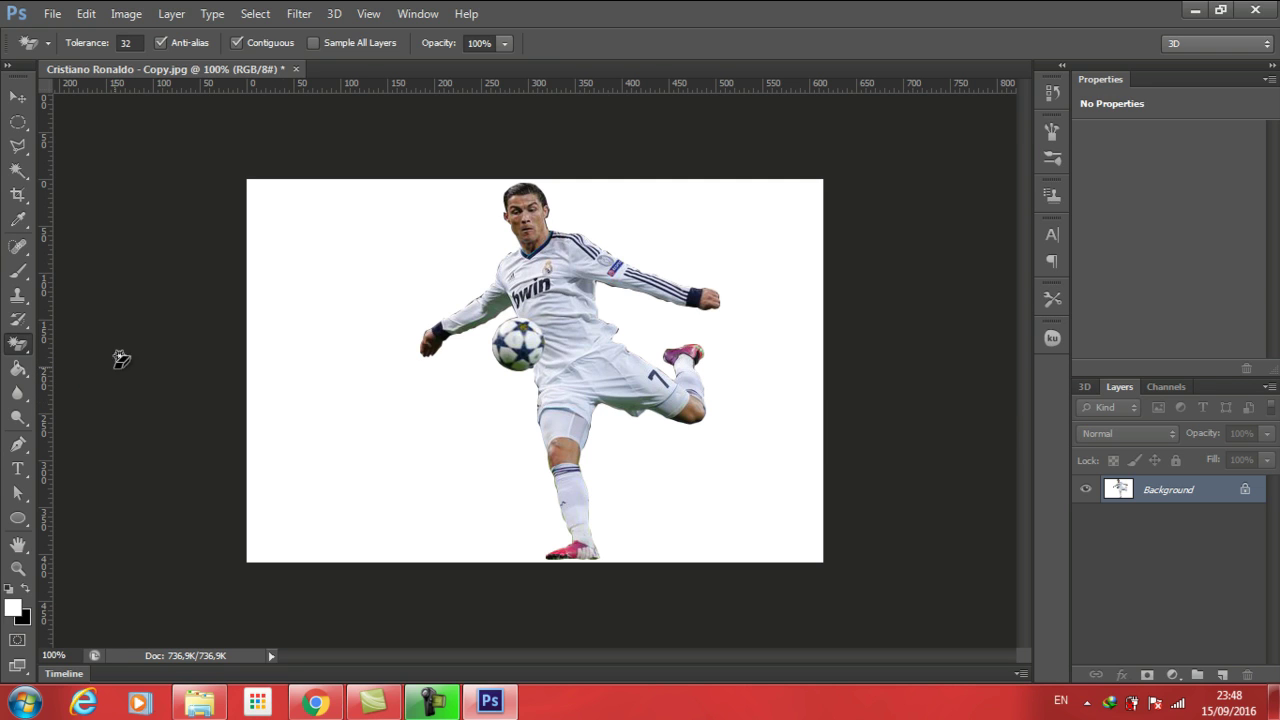
pyautogui.click(328, 378)
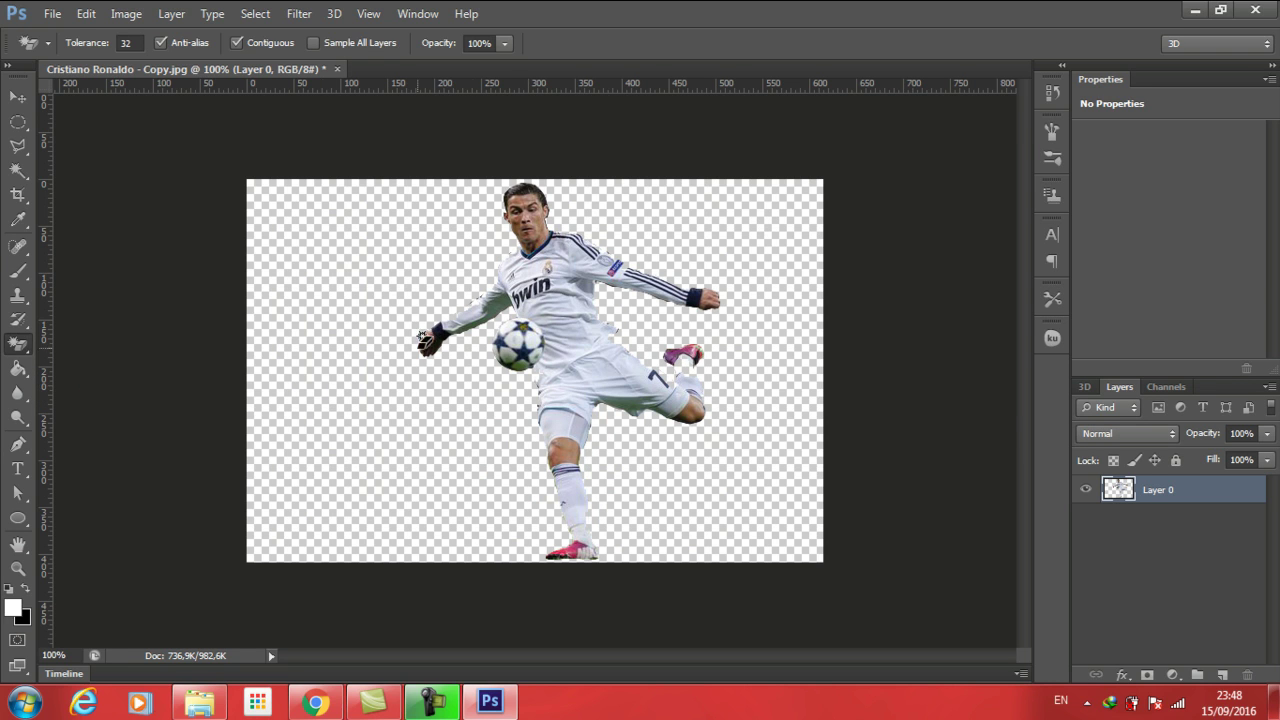
pyautogui.press('v')
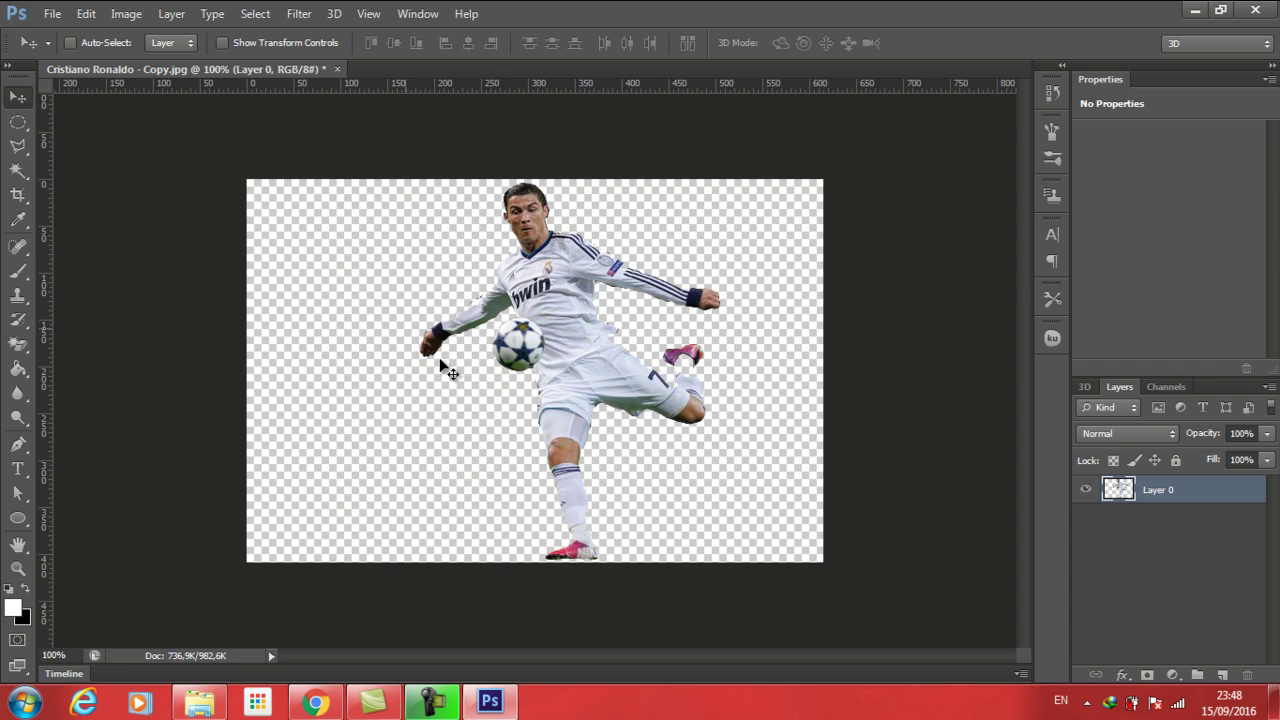
# Save as JPEG replacing Cristiano Ronaldo - Copy.jpg, with quality 7 Medium, Progressive.
pyautogui.click(52, 14)
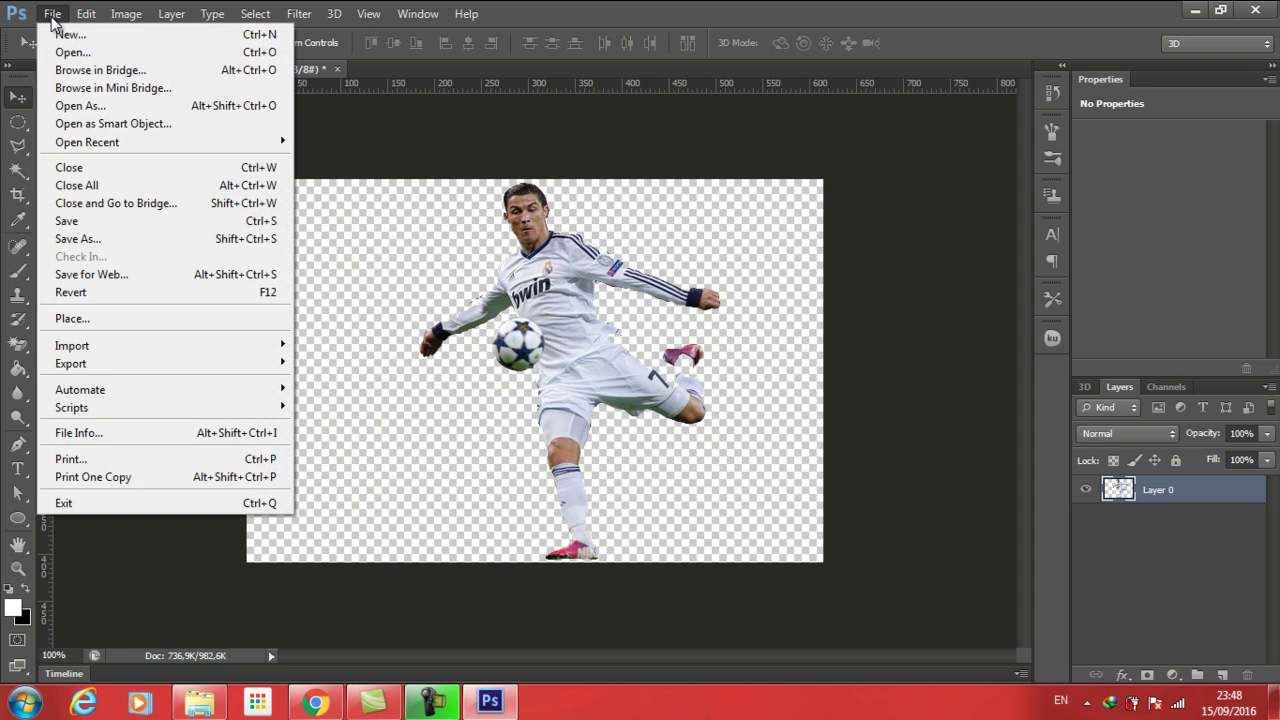
pyautogui.click(140, 226)
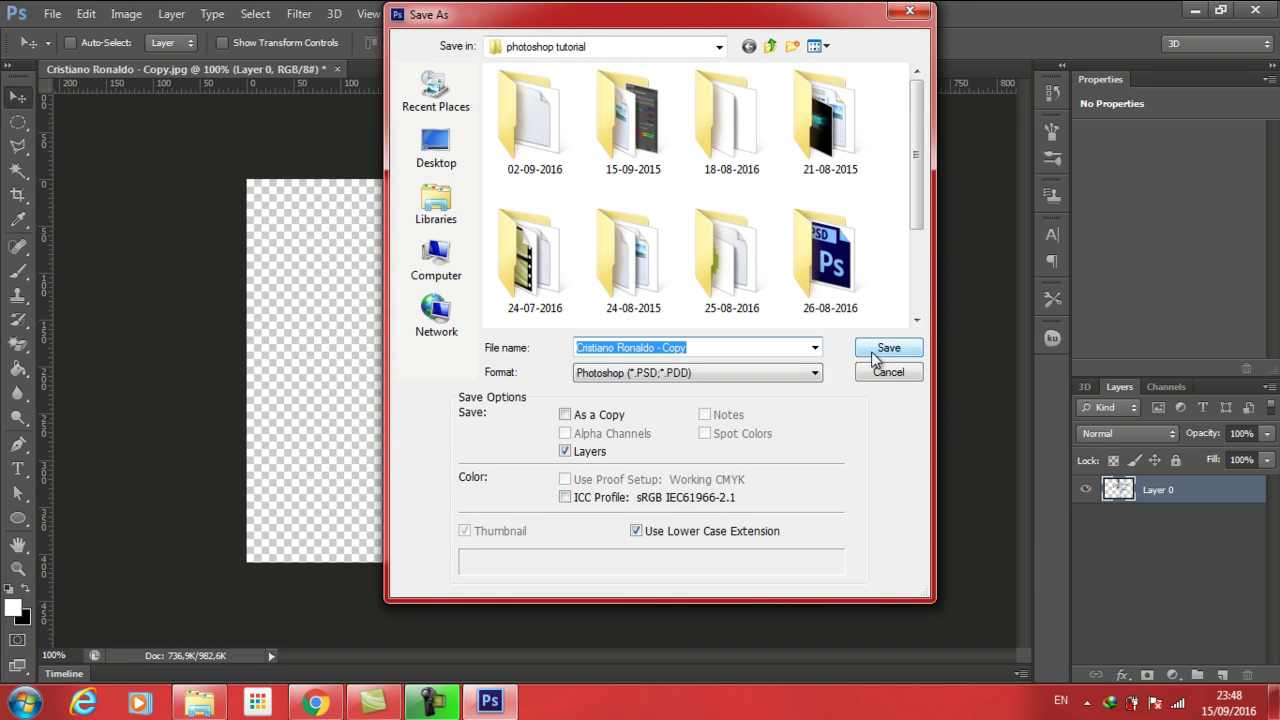
pyautogui.click(813, 374)
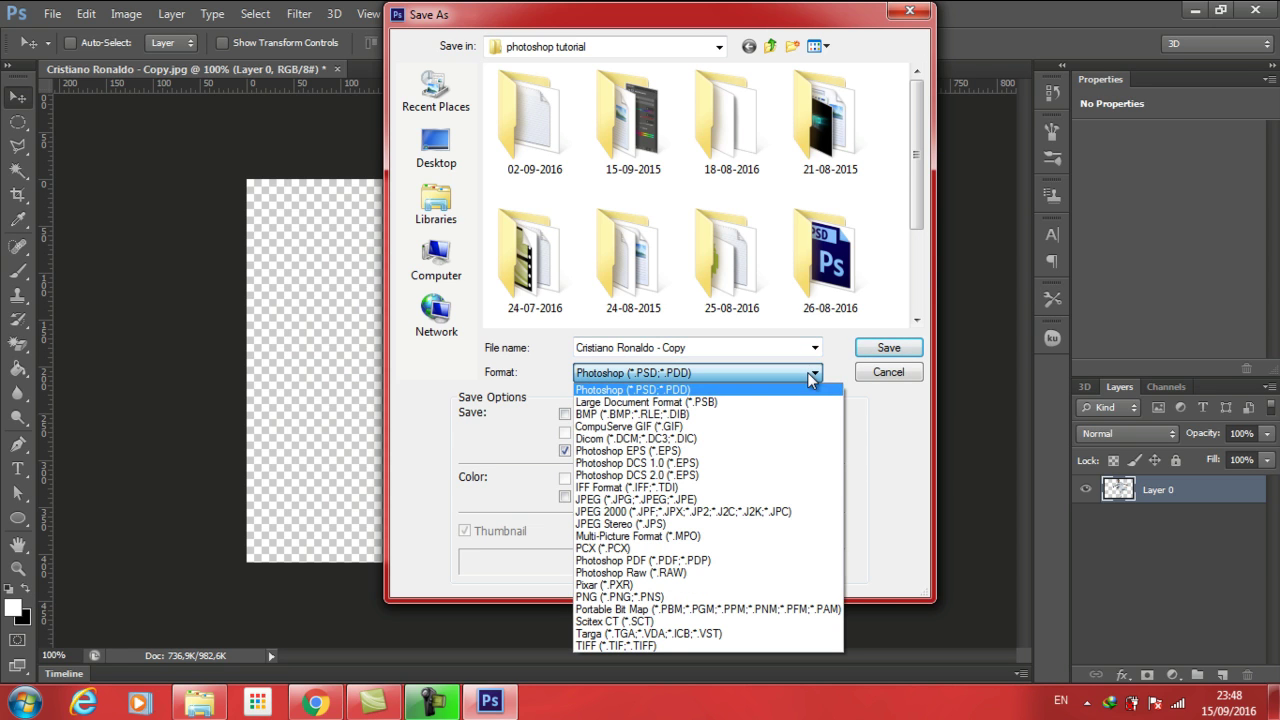
pyautogui.click(725, 499)
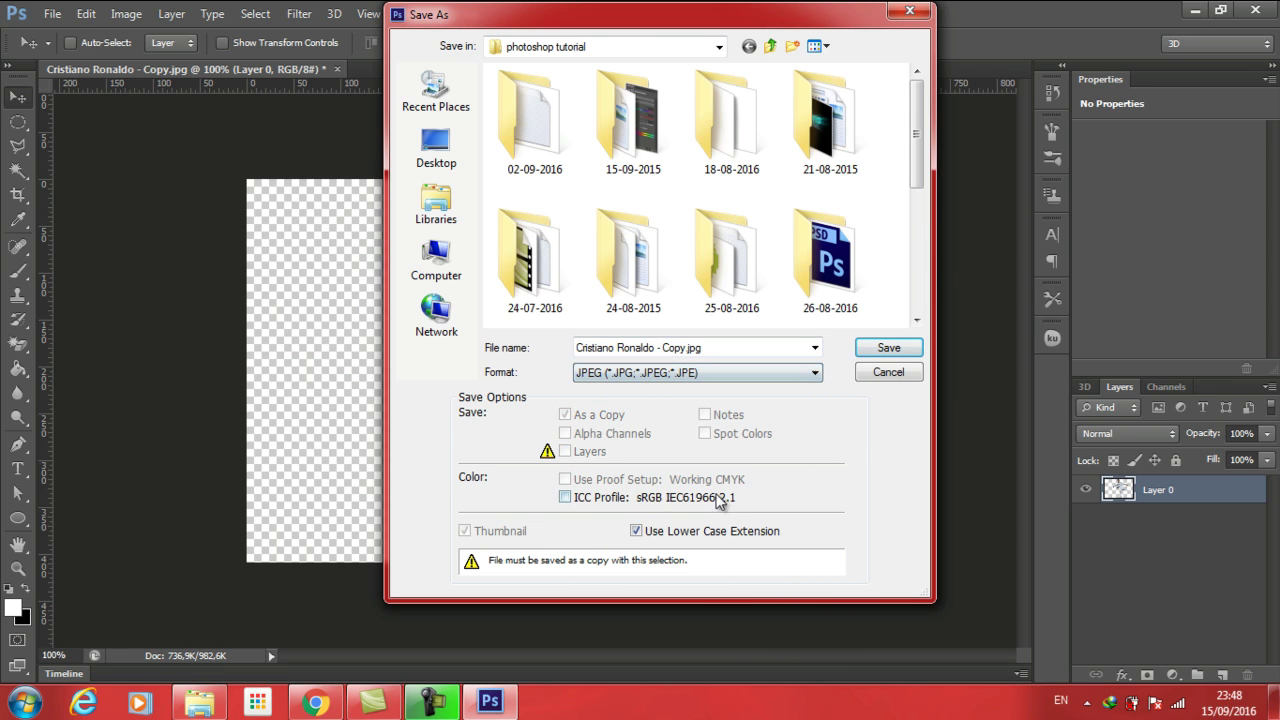
pyautogui.click(889, 348)
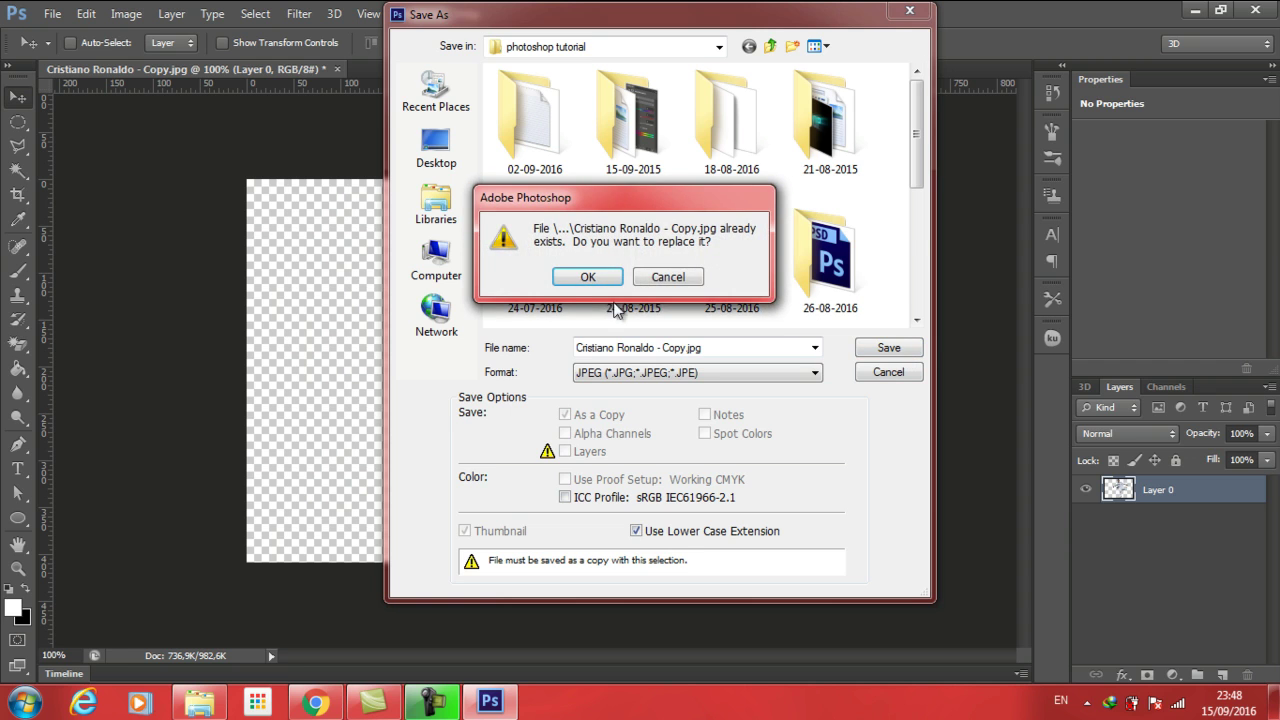
pyautogui.click(586, 277)
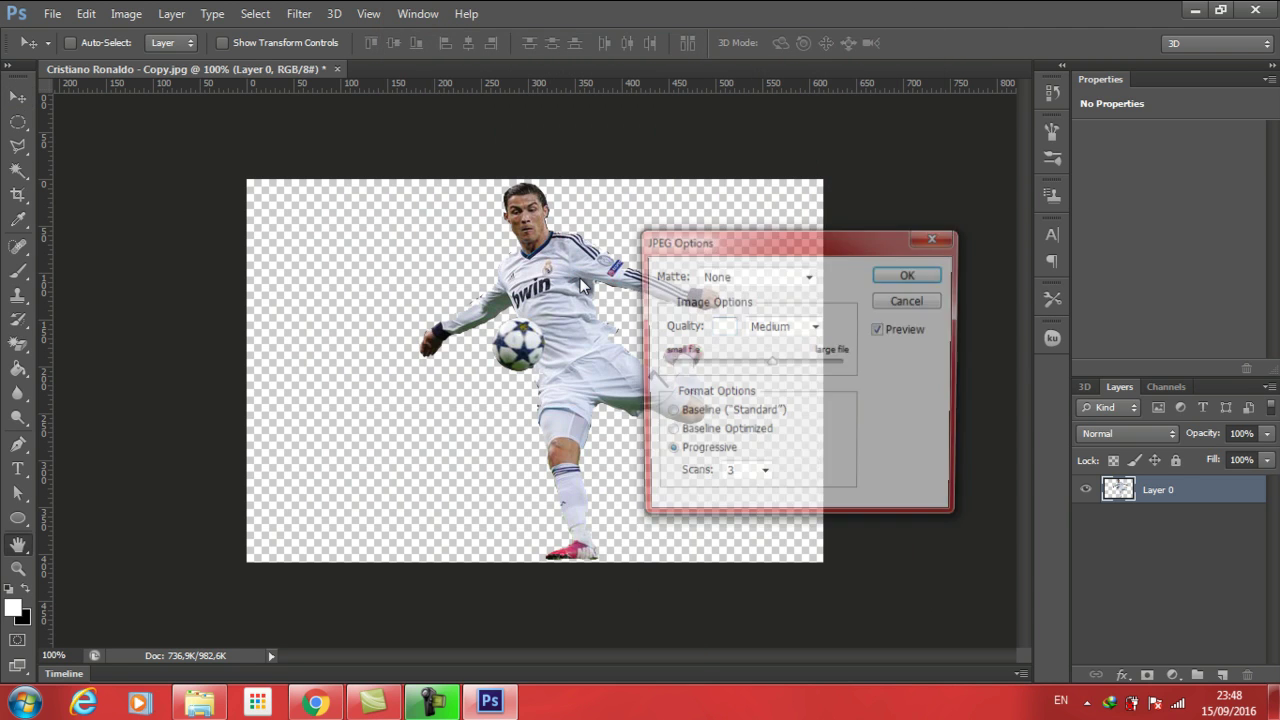
pyautogui.click(910, 278)
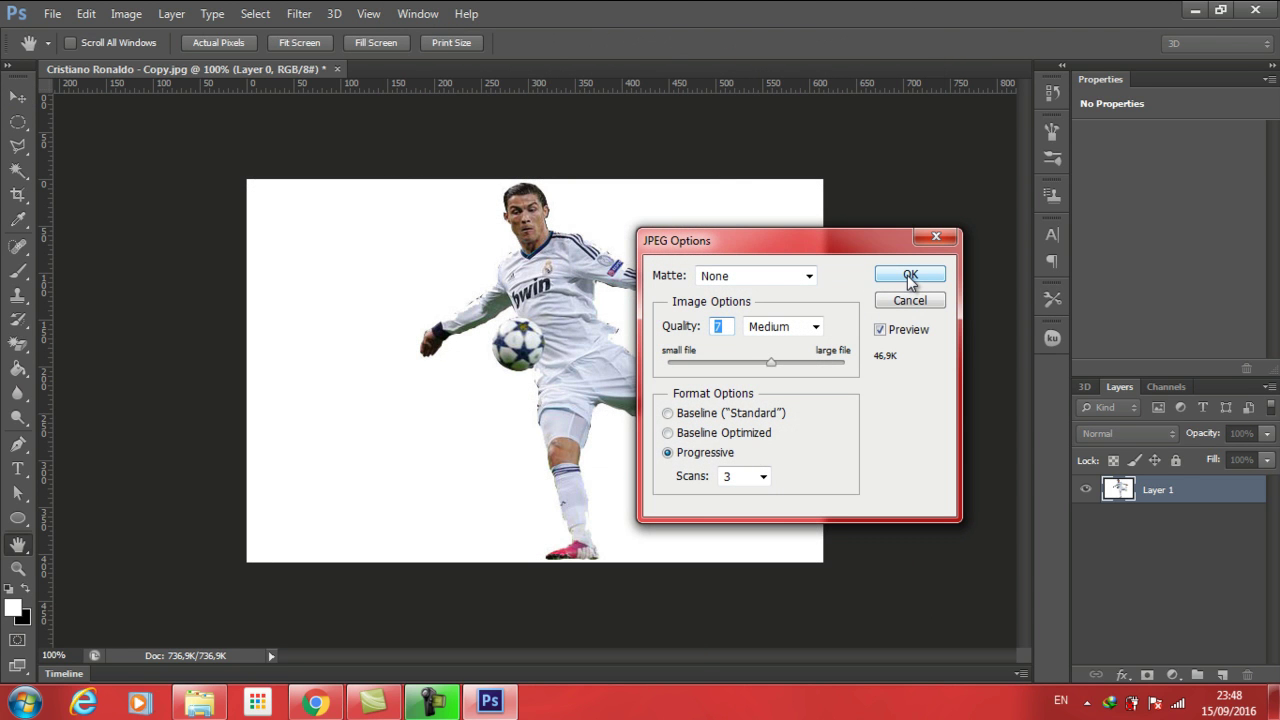
pyautogui.click(910, 278)
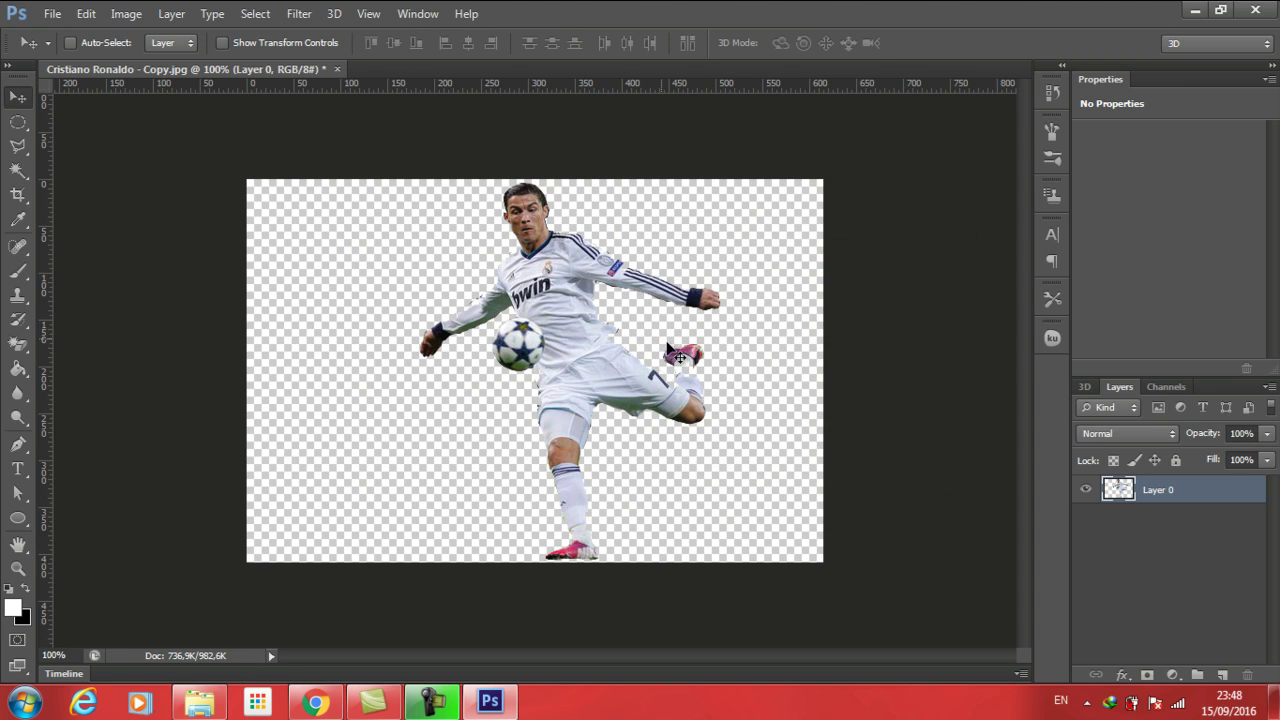
# Drag the footballer slightly left on the canvas and nudge him a few pixels into place.
pyautogui.moveTo(585, 371); pyautogui.dragTo(543, 366)
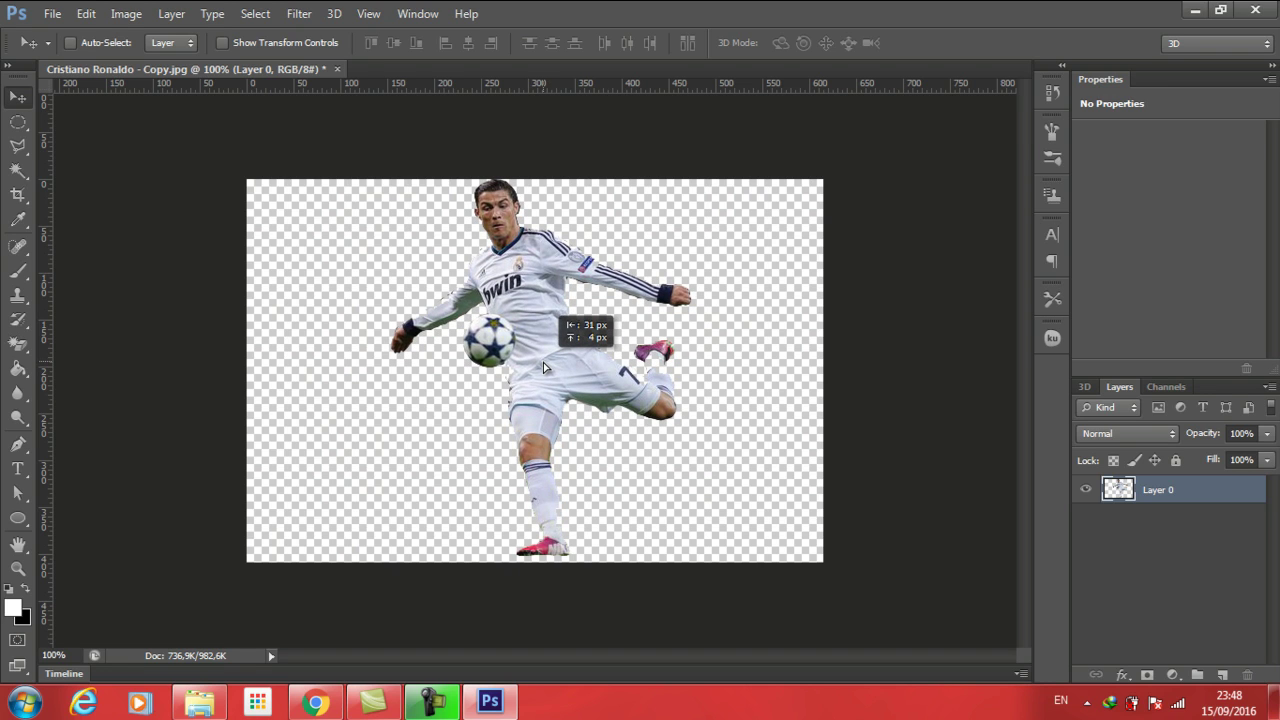
pyautogui.moveTo(543, 366); pyautogui.dragTo(543, 371)
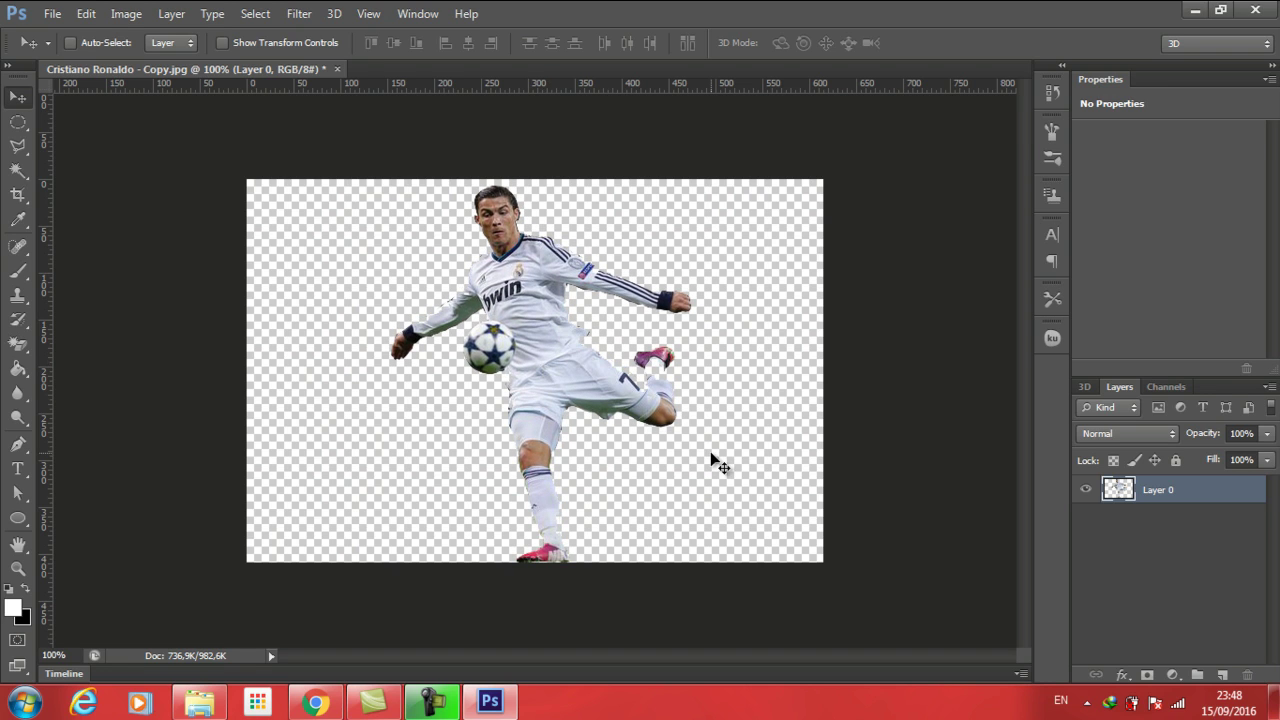
pyautogui.press('Up')
pyautogui.press('Up')
pyautogui.press('Up')
pyautogui.press('Up')
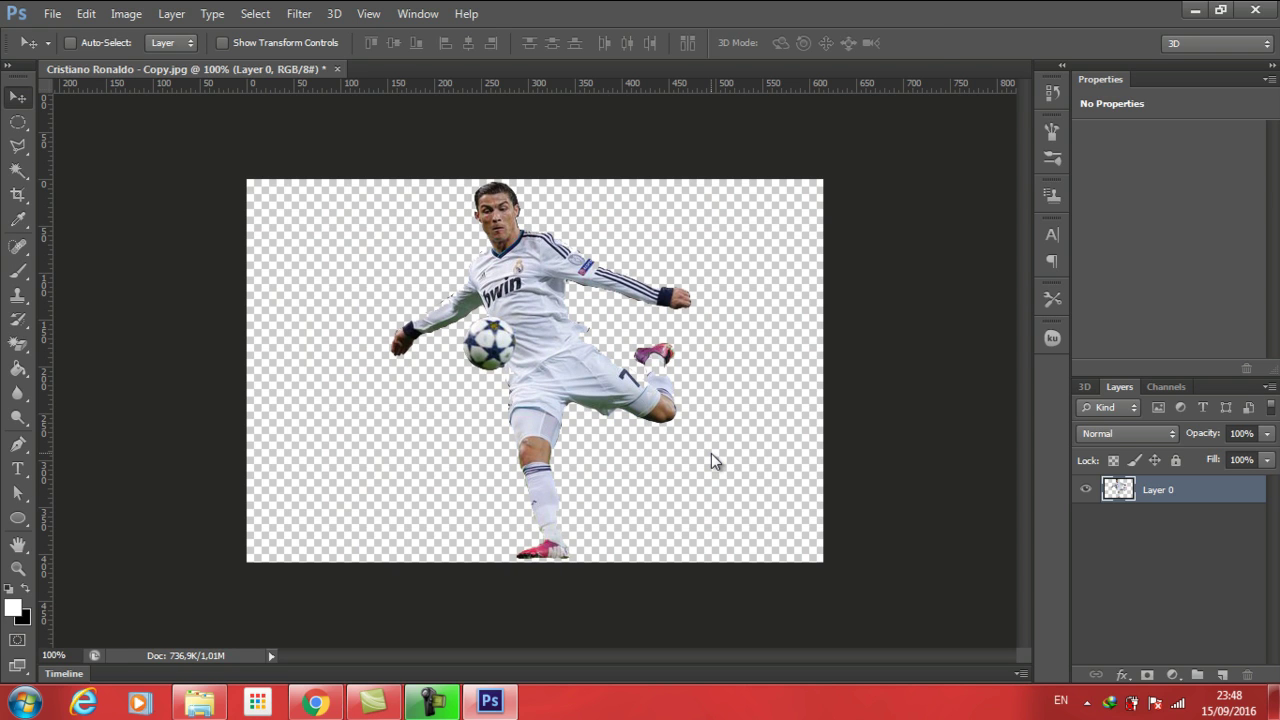
pyautogui.hotkey('ctrl', 'shift', 's')
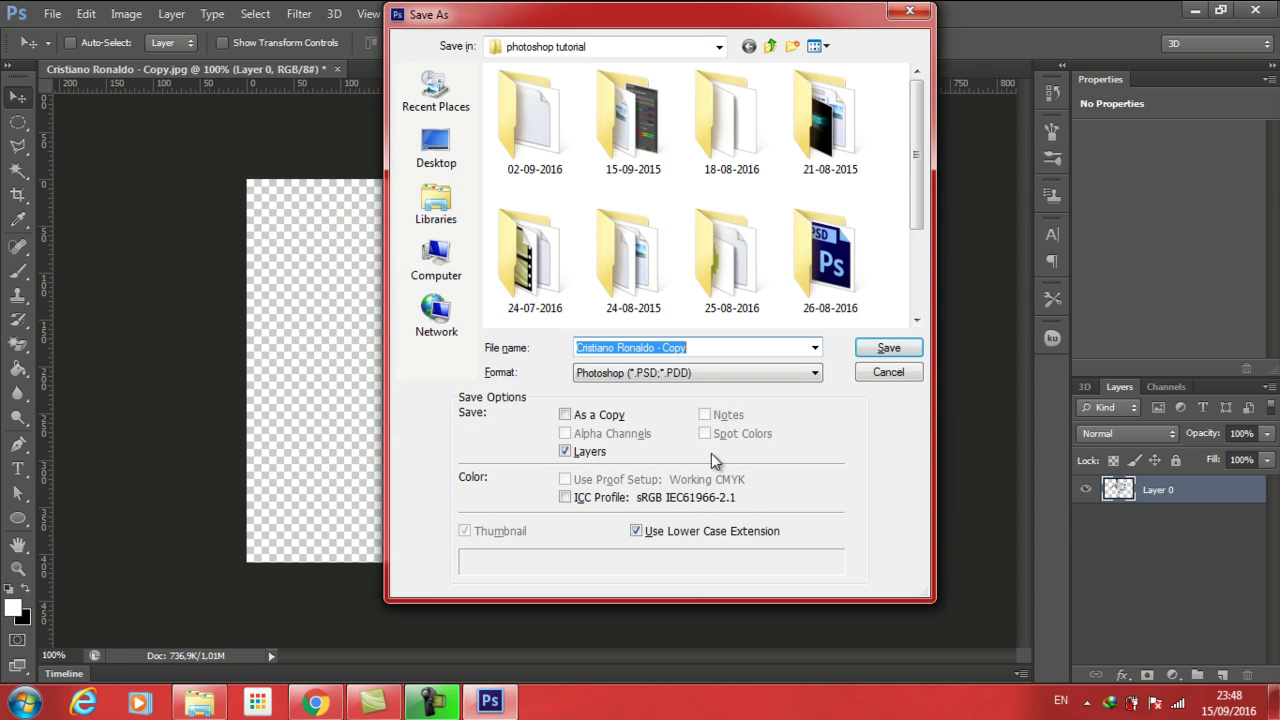
# Save the repositioned cut-out as JPEG again, overwriting Cristiano Ronaldo - Copy.jpg.
pyautogui.click(814, 375)
pyautogui.click(765, 496)
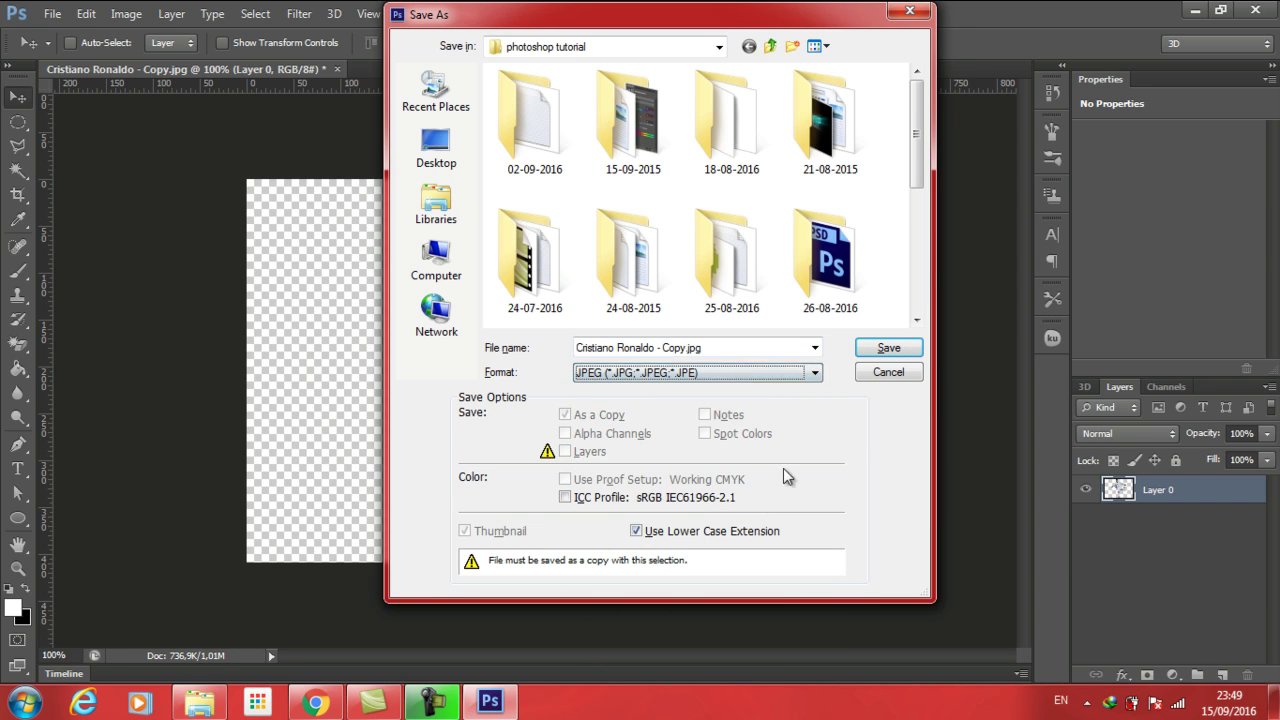
pyautogui.click(888, 350)
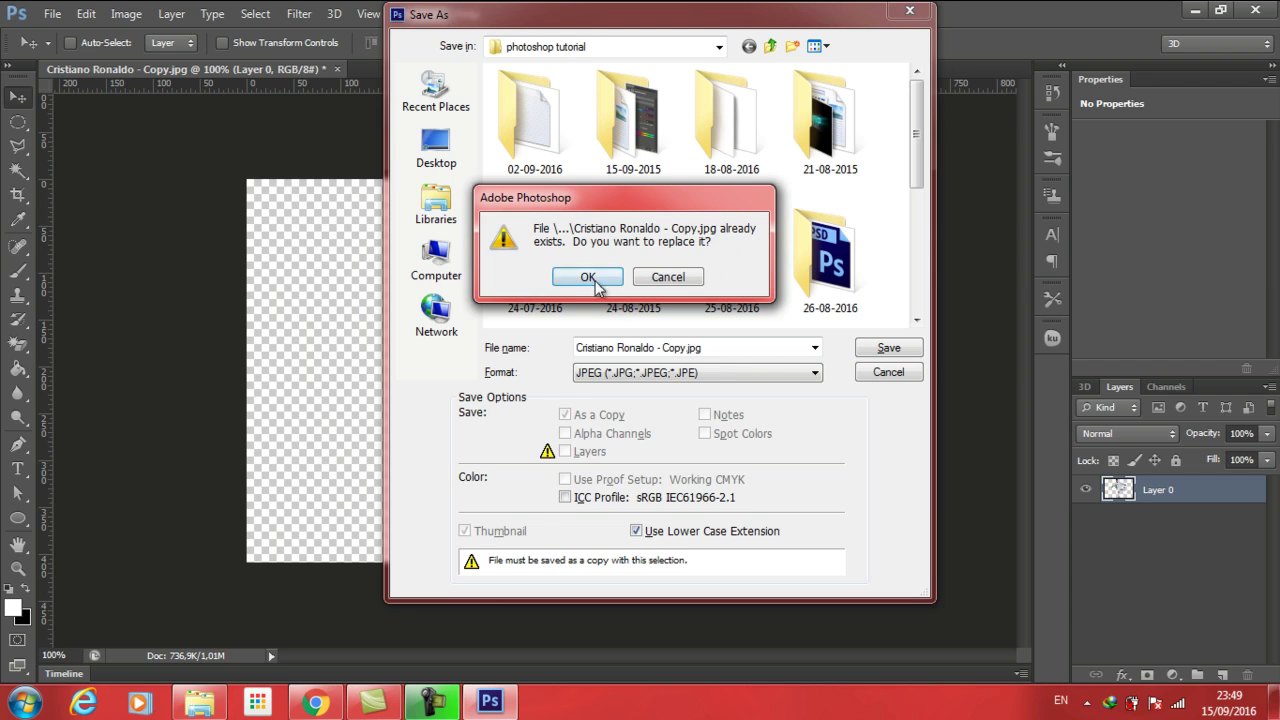
pyautogui.click(600, 284)
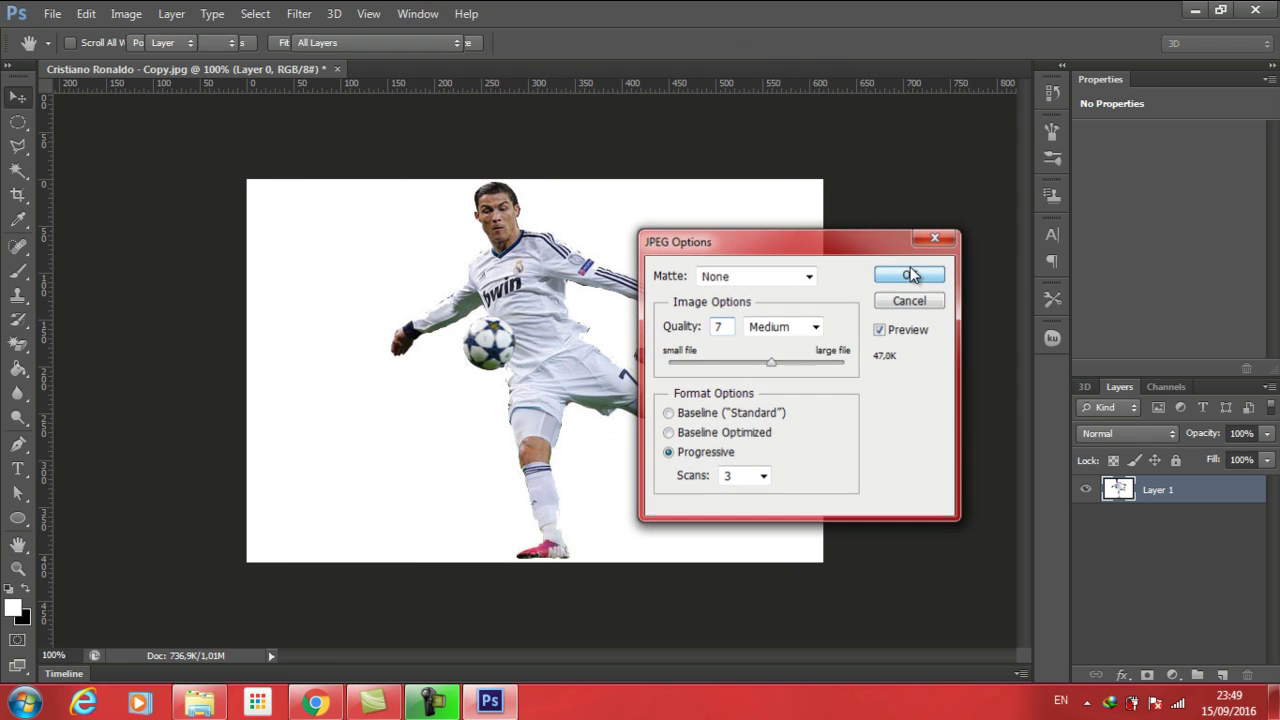